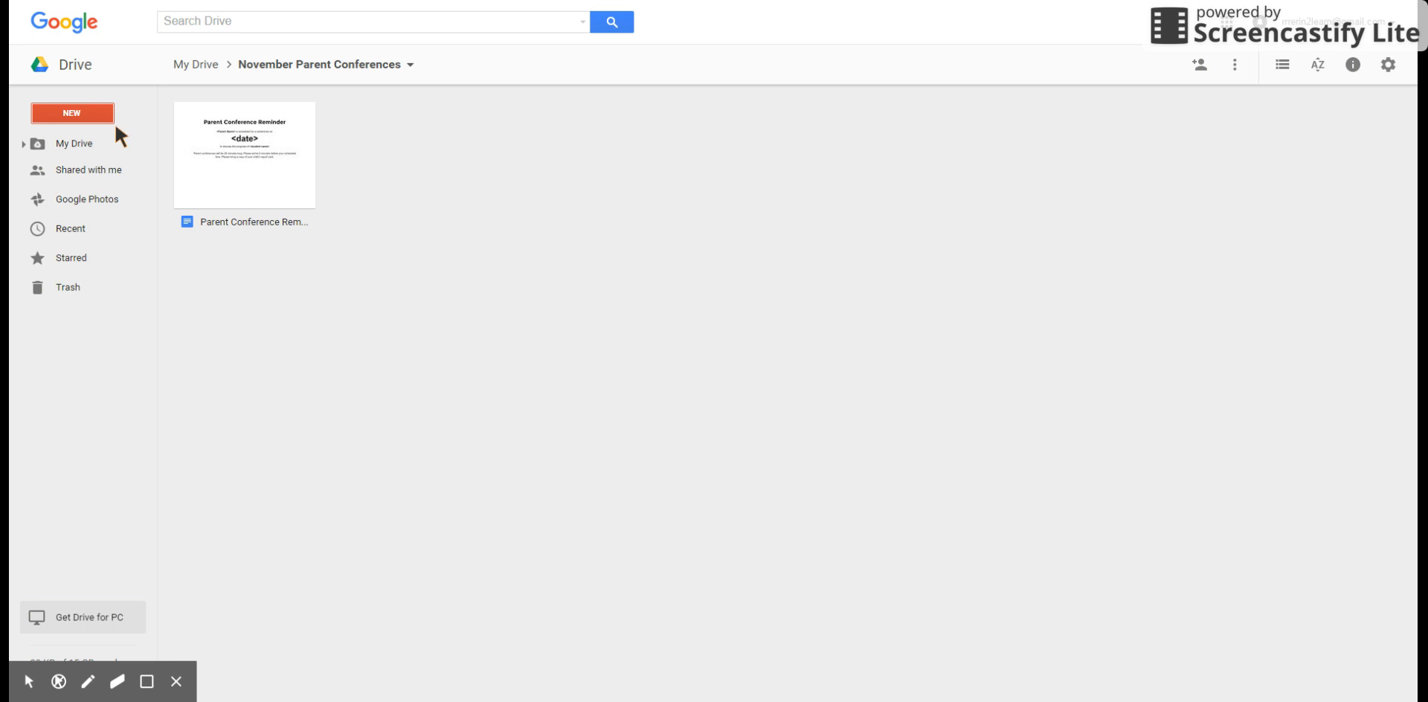
# Create a new Google Form inside the November Parent Conferences folder
pyautogui.click(100, 115)
pyautogui.click(105, 322)
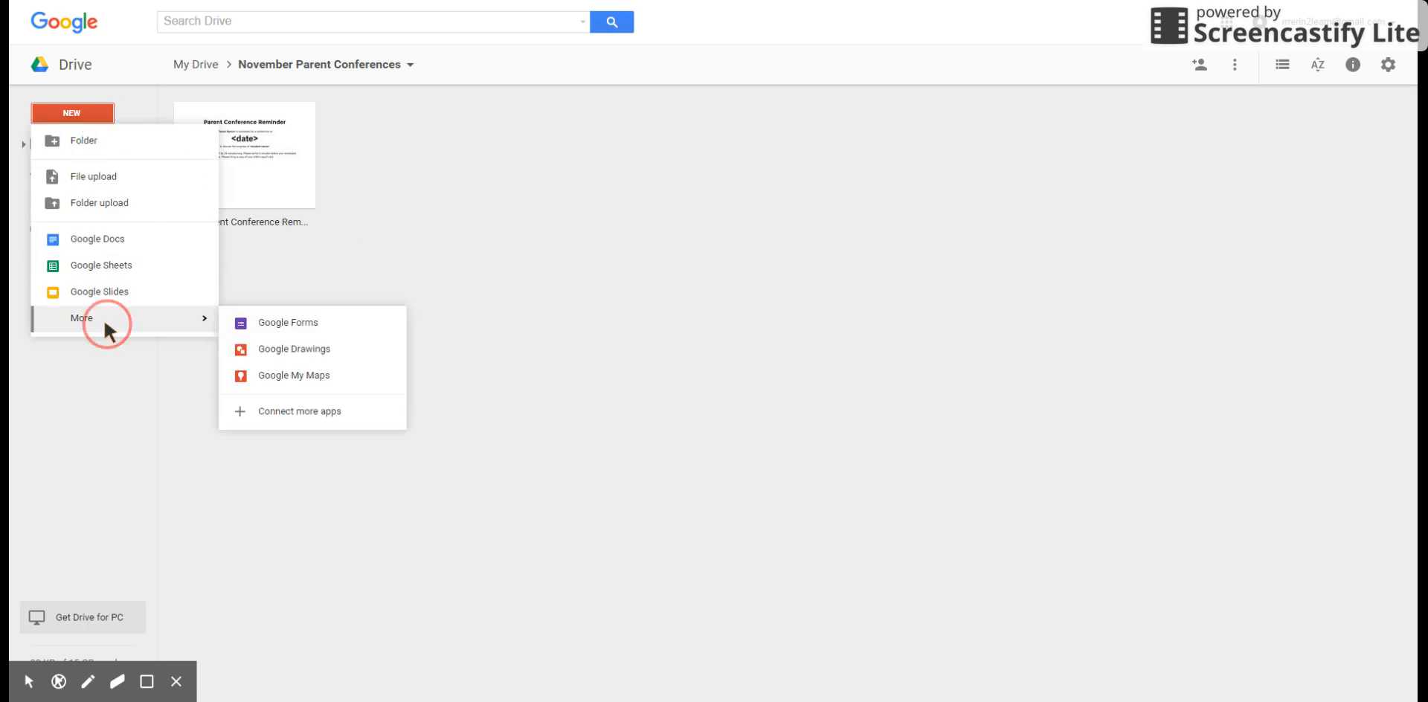
pyautogui.click(281, 322)
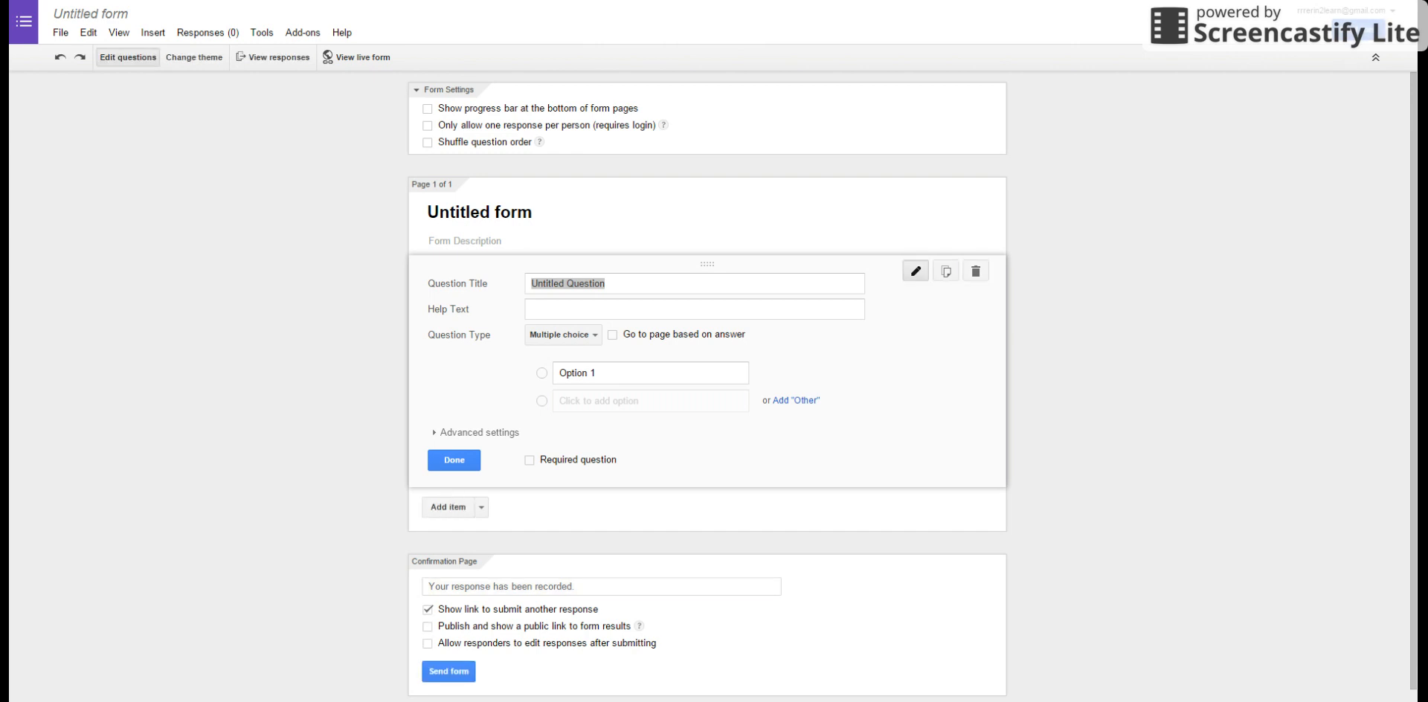
# Rename the untitled form as "November Parent Conference Sign-Up"
pyautogui.click(120, 15)
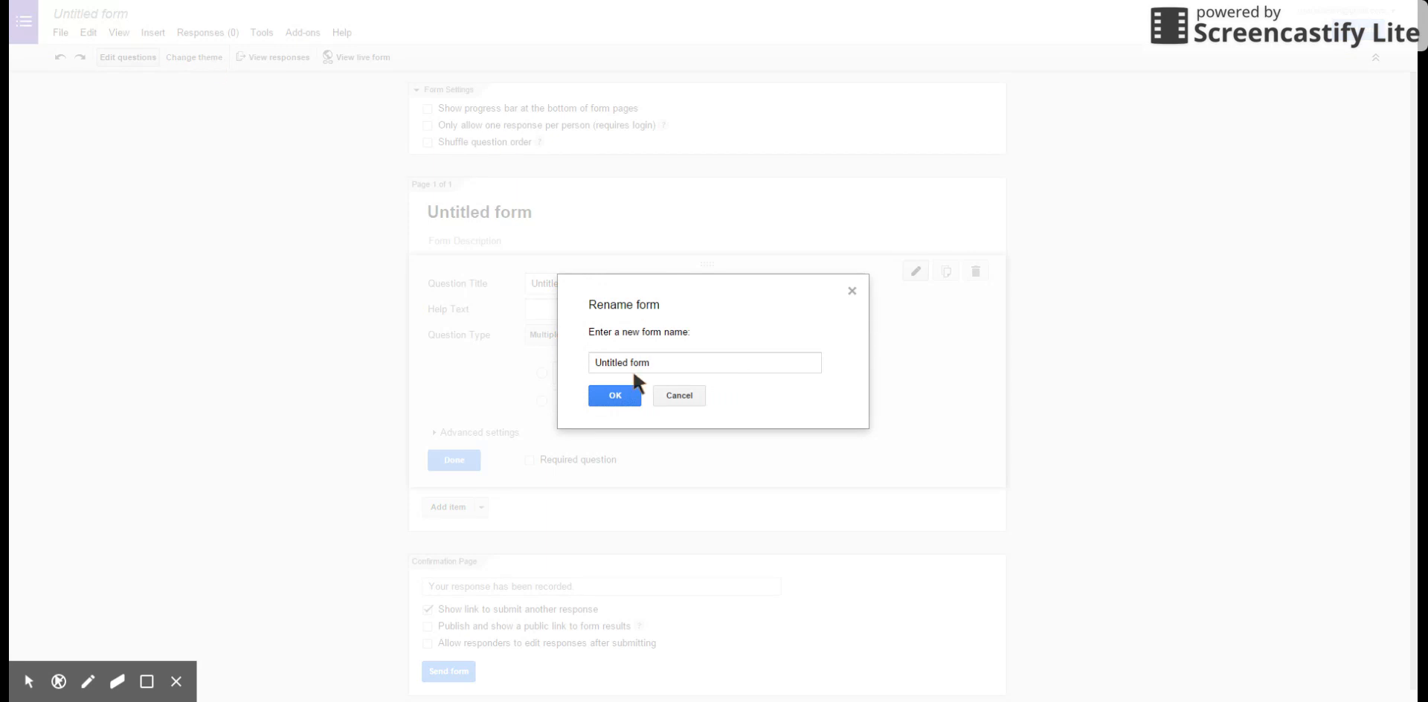
pyautogui.moveTo(672, 363); pyautogui.dragTo(583, 362)
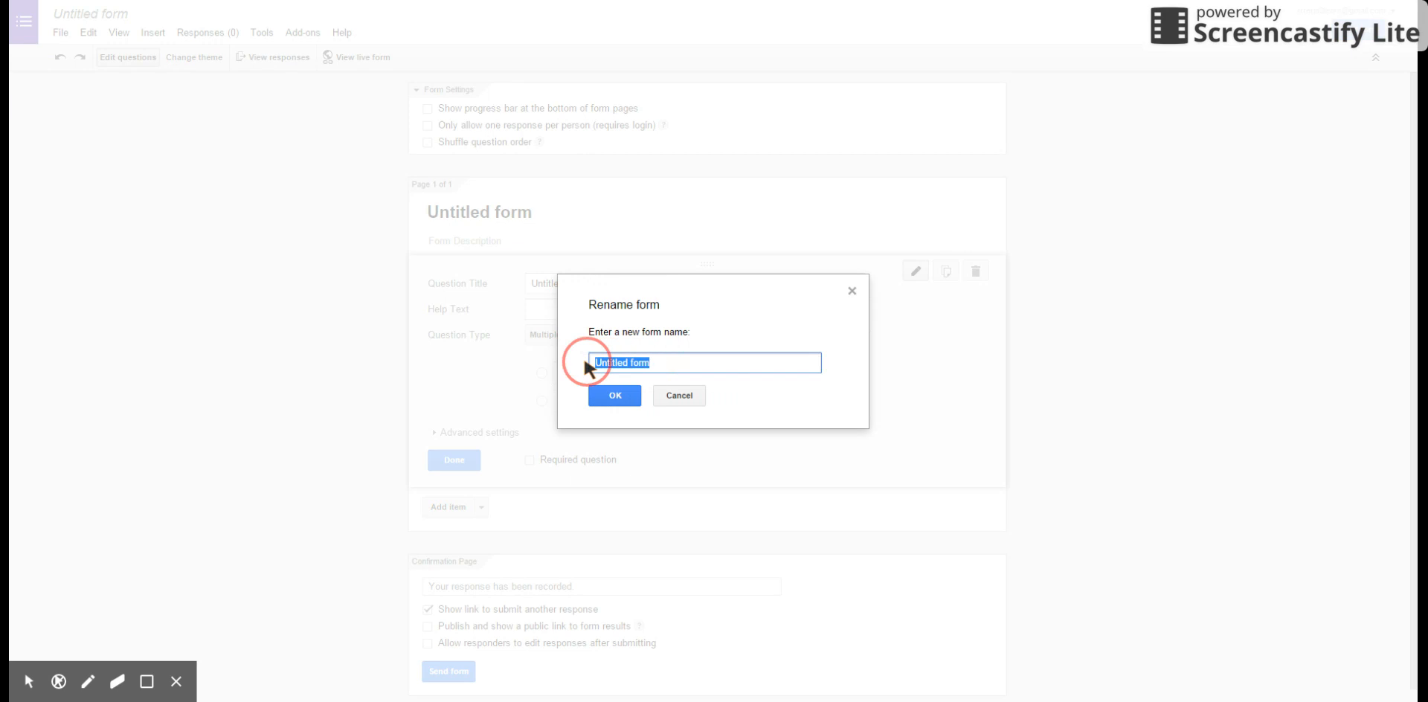
pyautogui.write('November Parent COn')
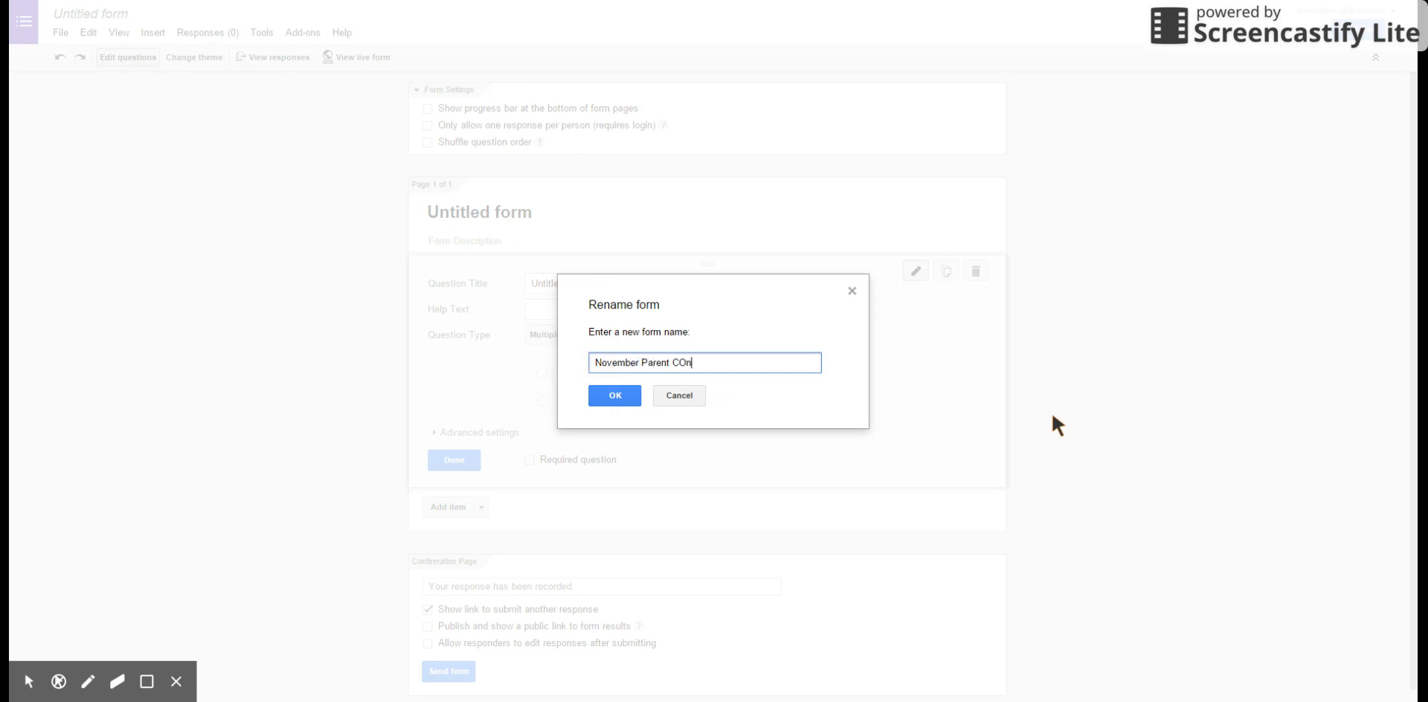
pyautogui.write('ference Sign-Up')
pyautogui.press('BackSpace')
pyautogui.write('o')
pyautogui.click(615, 395)
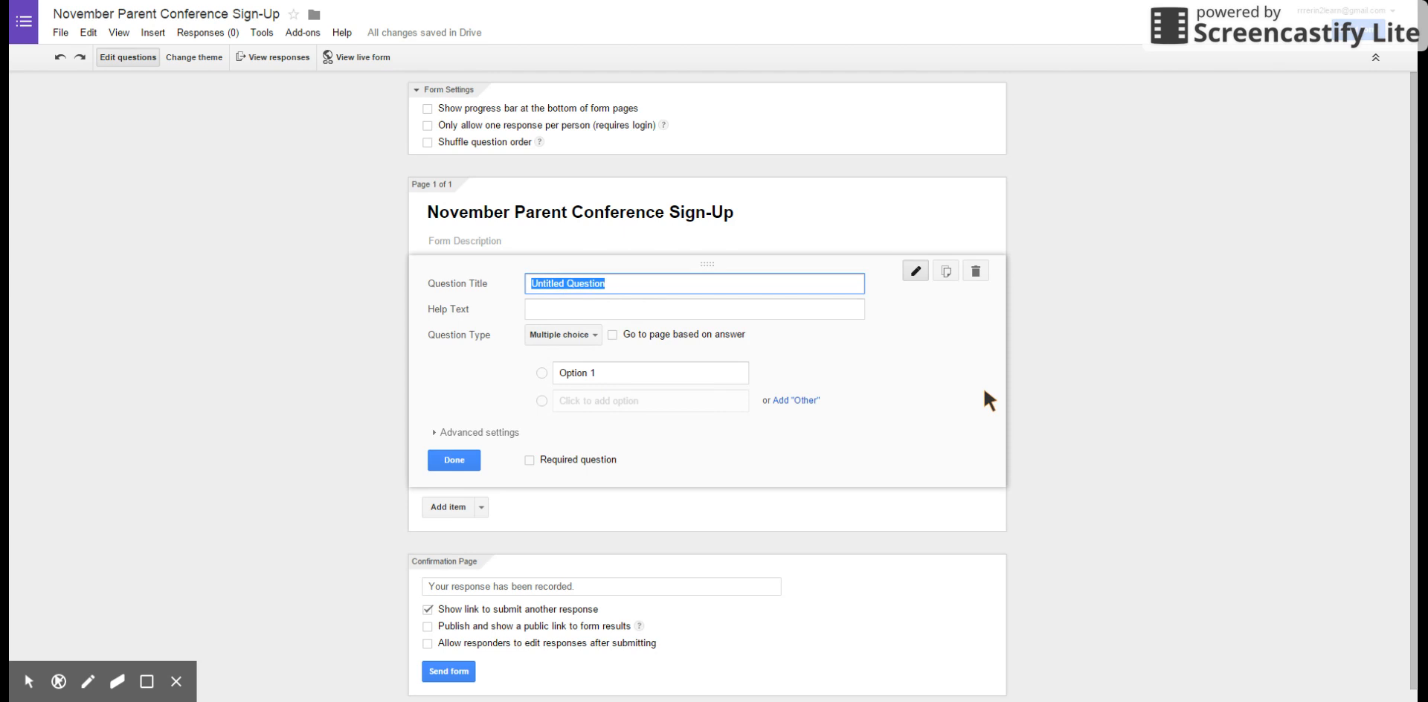
# Title the first question "Student Name", make it a Text question, and finish editing it
pyautogui.write('Student Name')
pyautogui.click(593, 329)
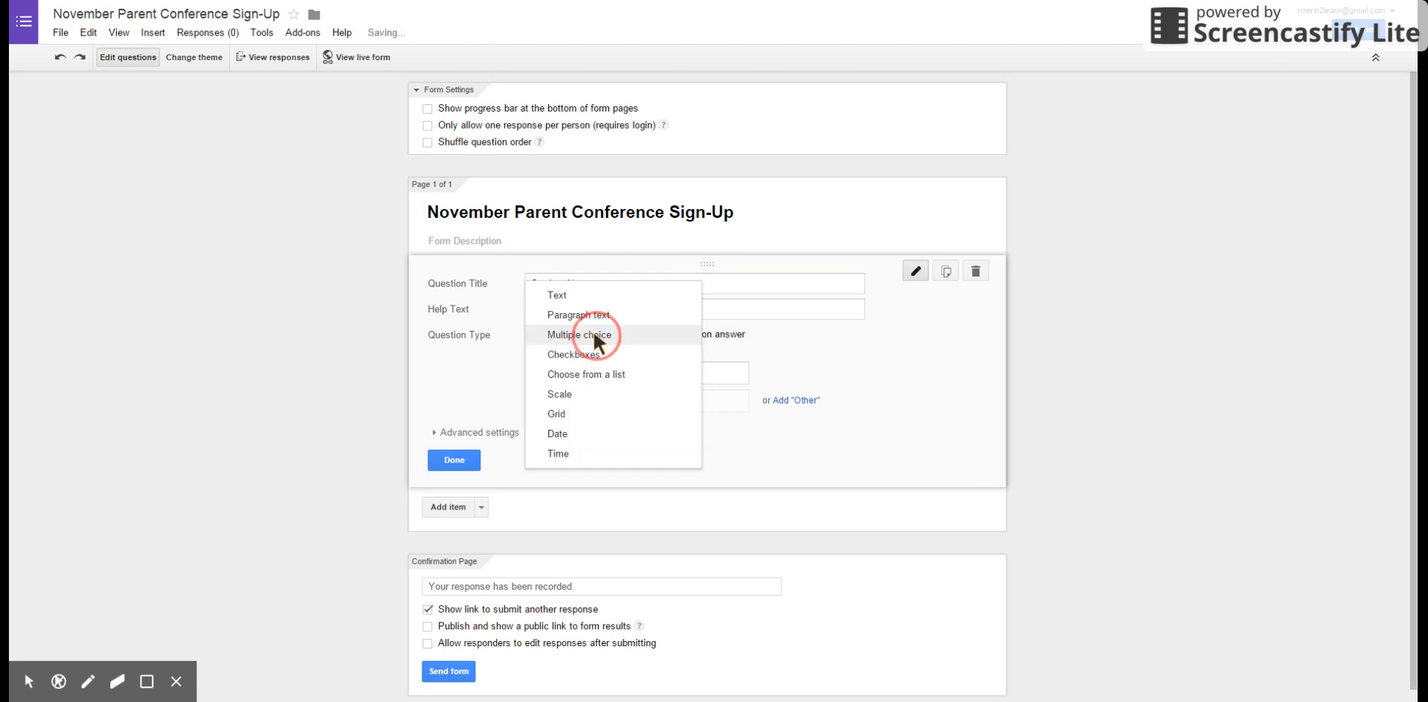
pyautogui.click(583, 288)
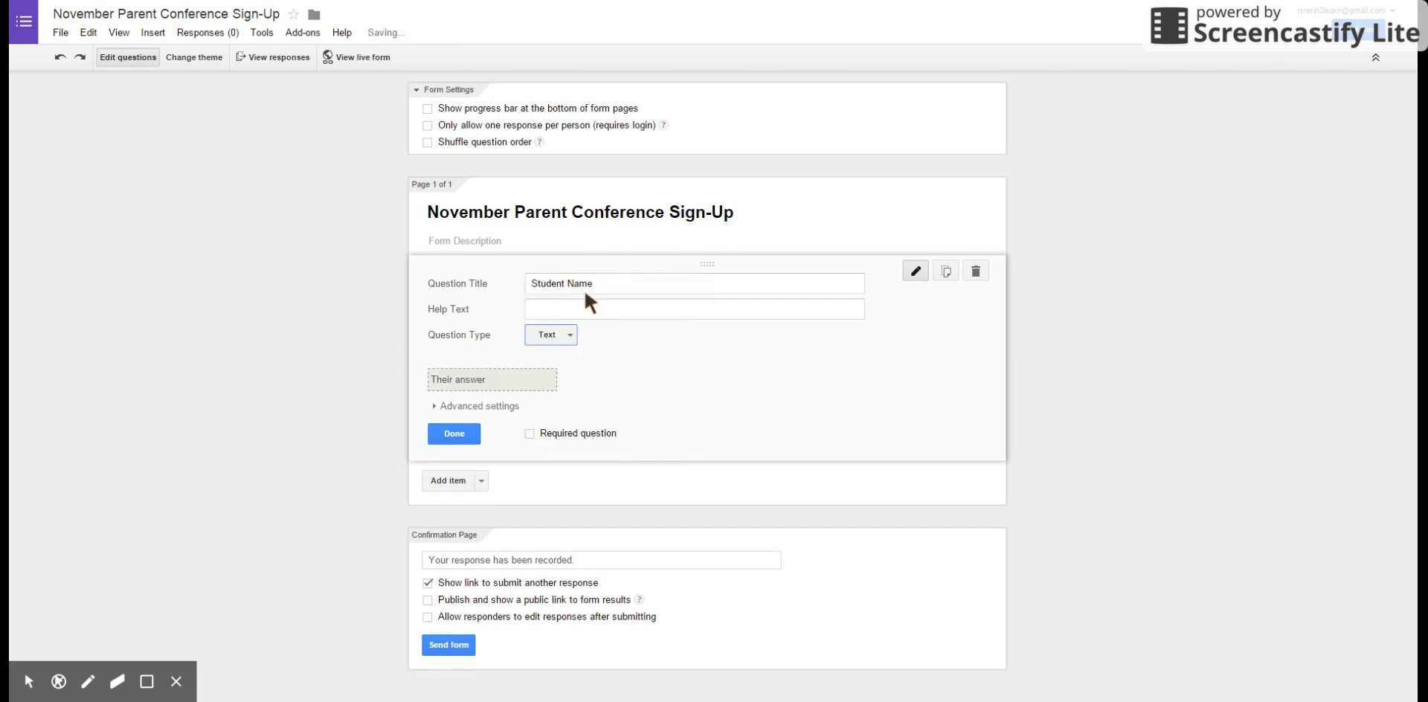
pyautogui.click(455, 434)
# Add a Text question titled "Parent Name" with the help text "Please list anyone who is attending the conference."
pyautogui.click(449, 339)
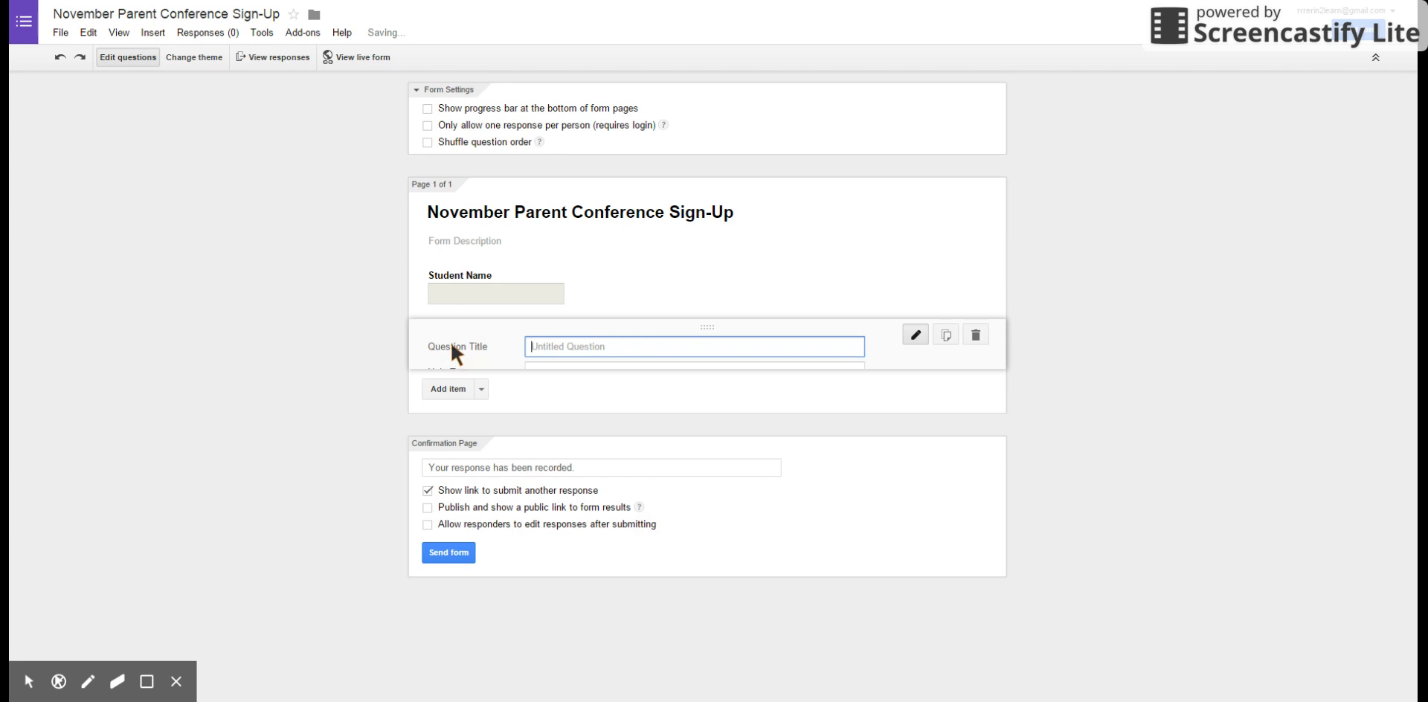
pyautogui.write('Parent Name')
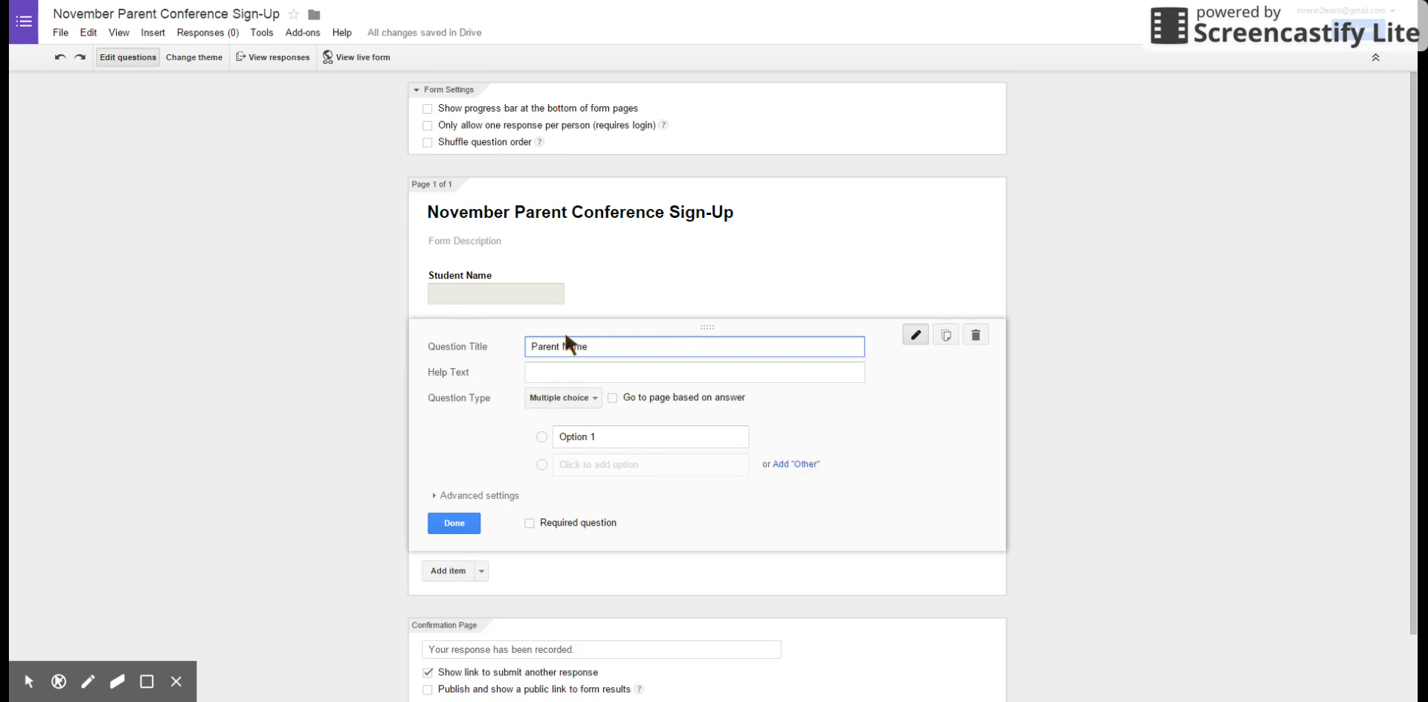
pyautogui.click(577, 372)
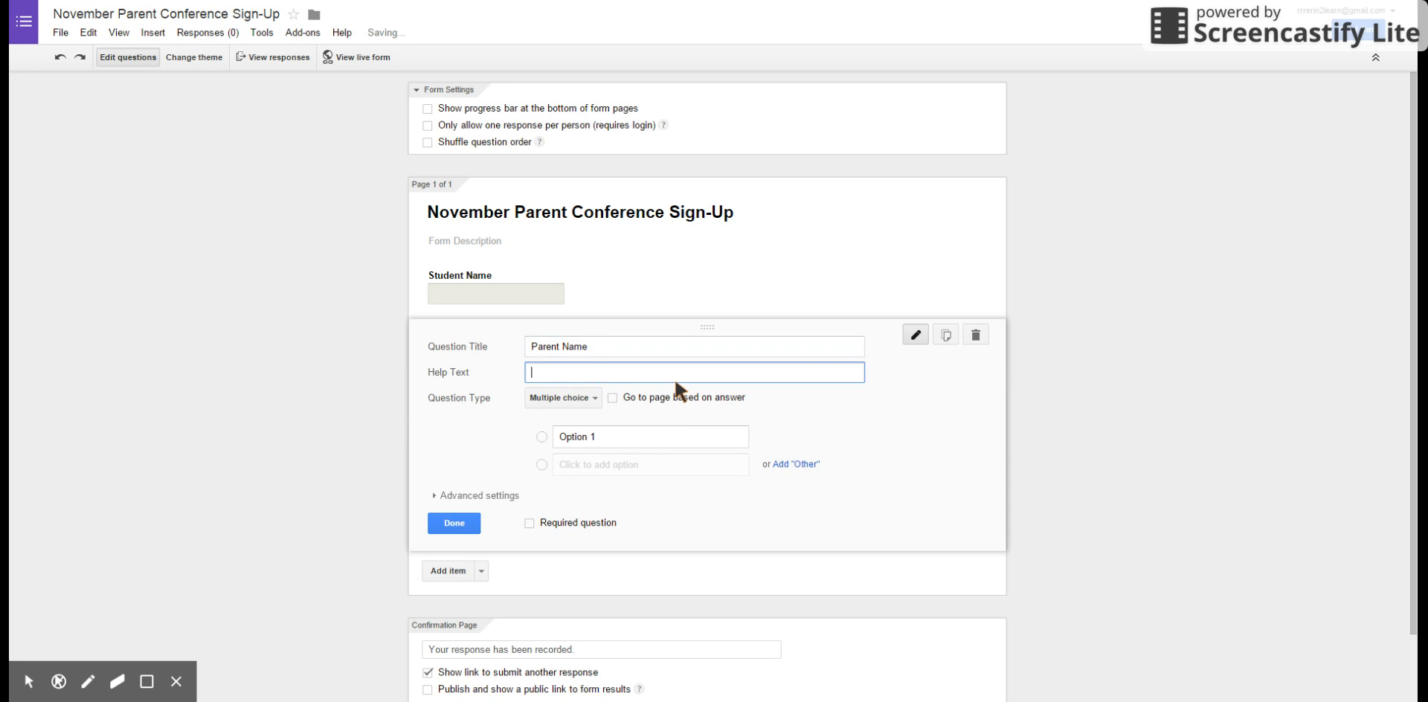
pyautogui.write('Please list any')
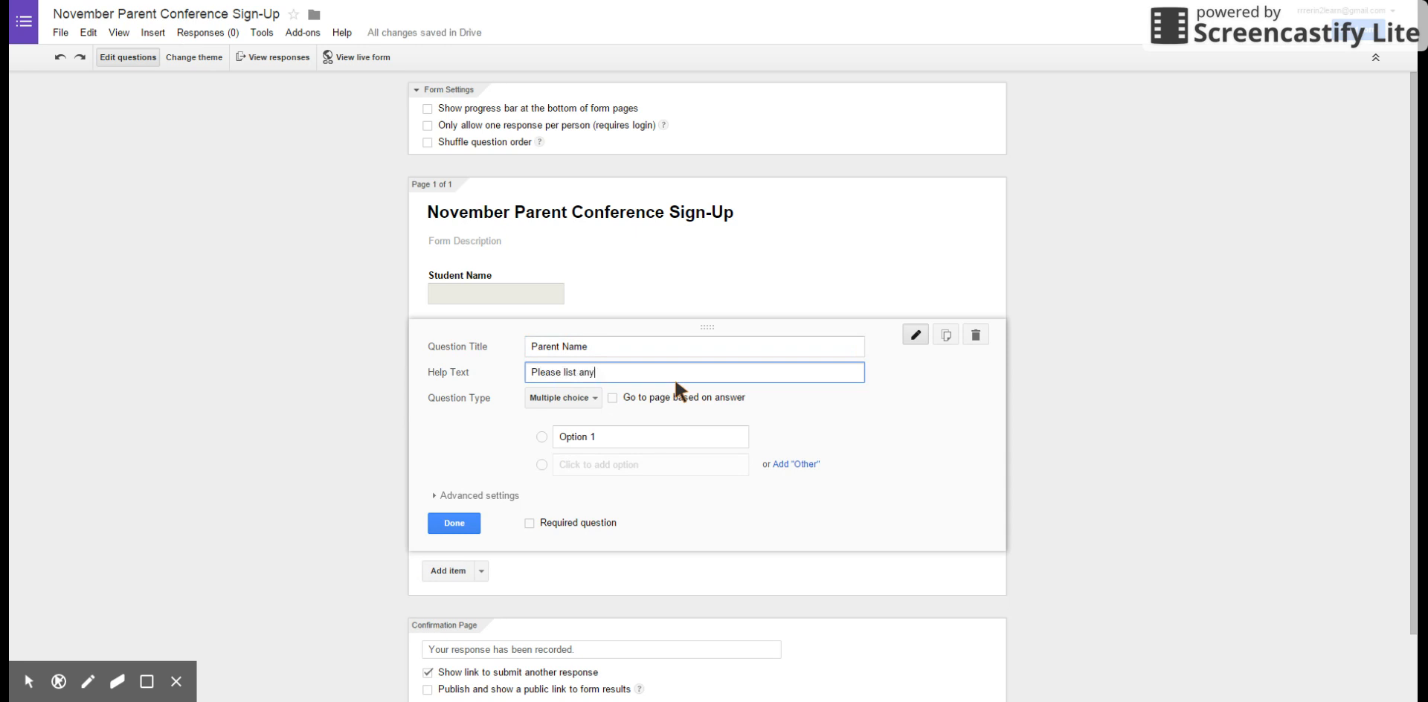
pyautogui.write('one who is attending the conference.')
pyautogui.click(578, 389)
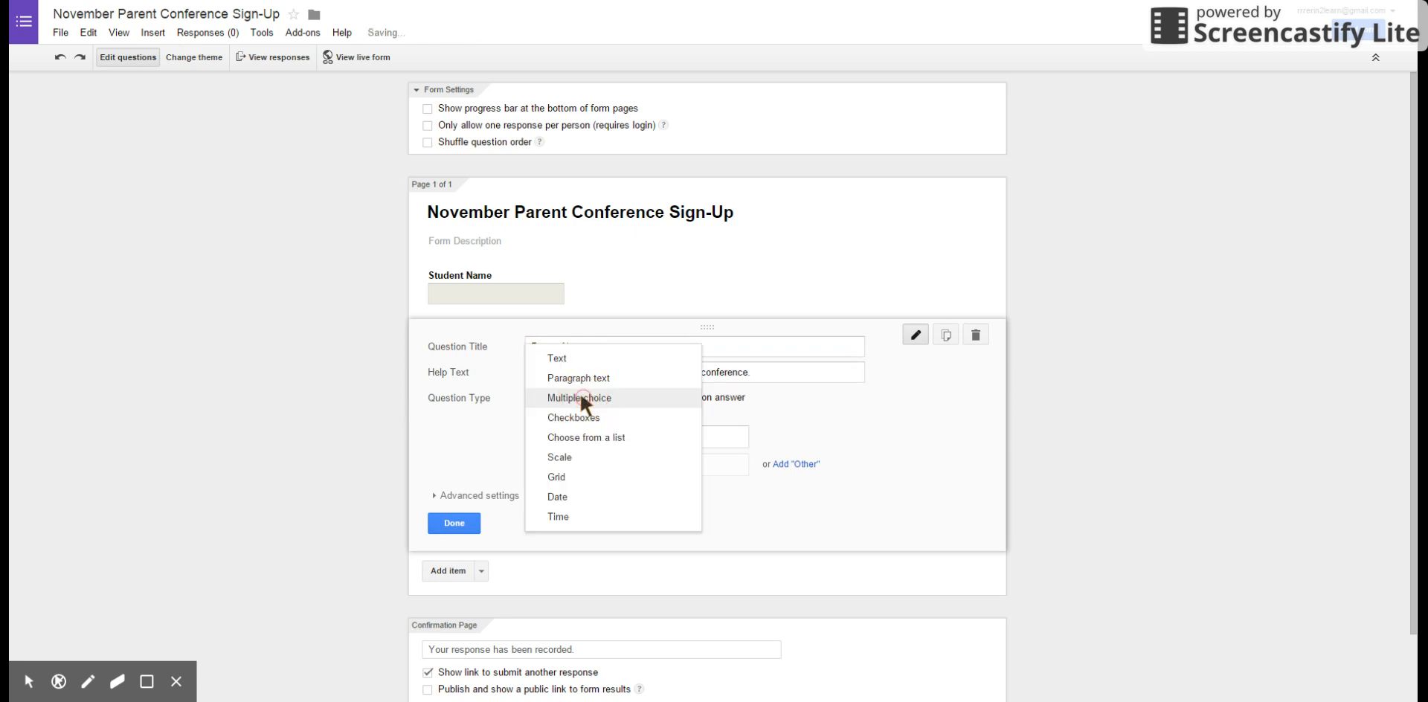
pyautogui.click(580, 357)
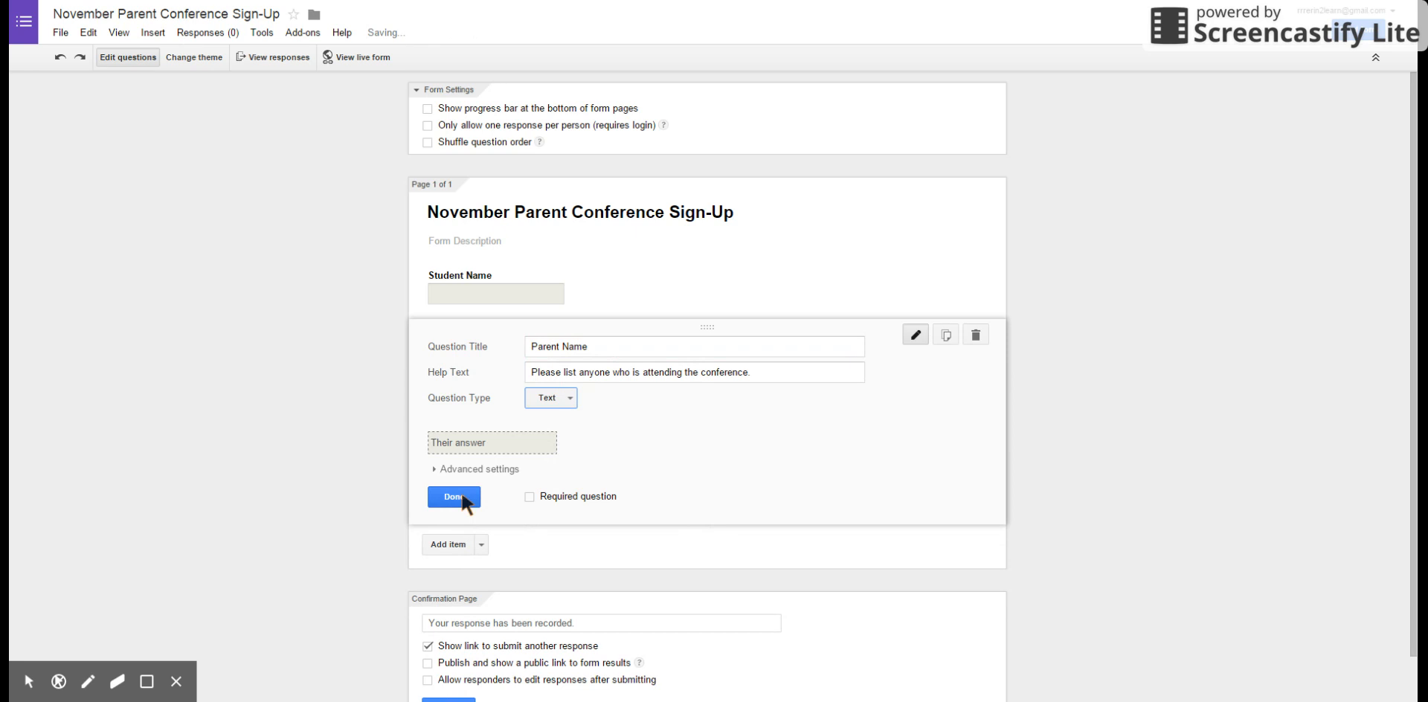
pyautogui.click(462, 497)
# Add a Text question titled "Email" with the help text "Please only list one email for a reminder."
pyautogui.click(454, 409)
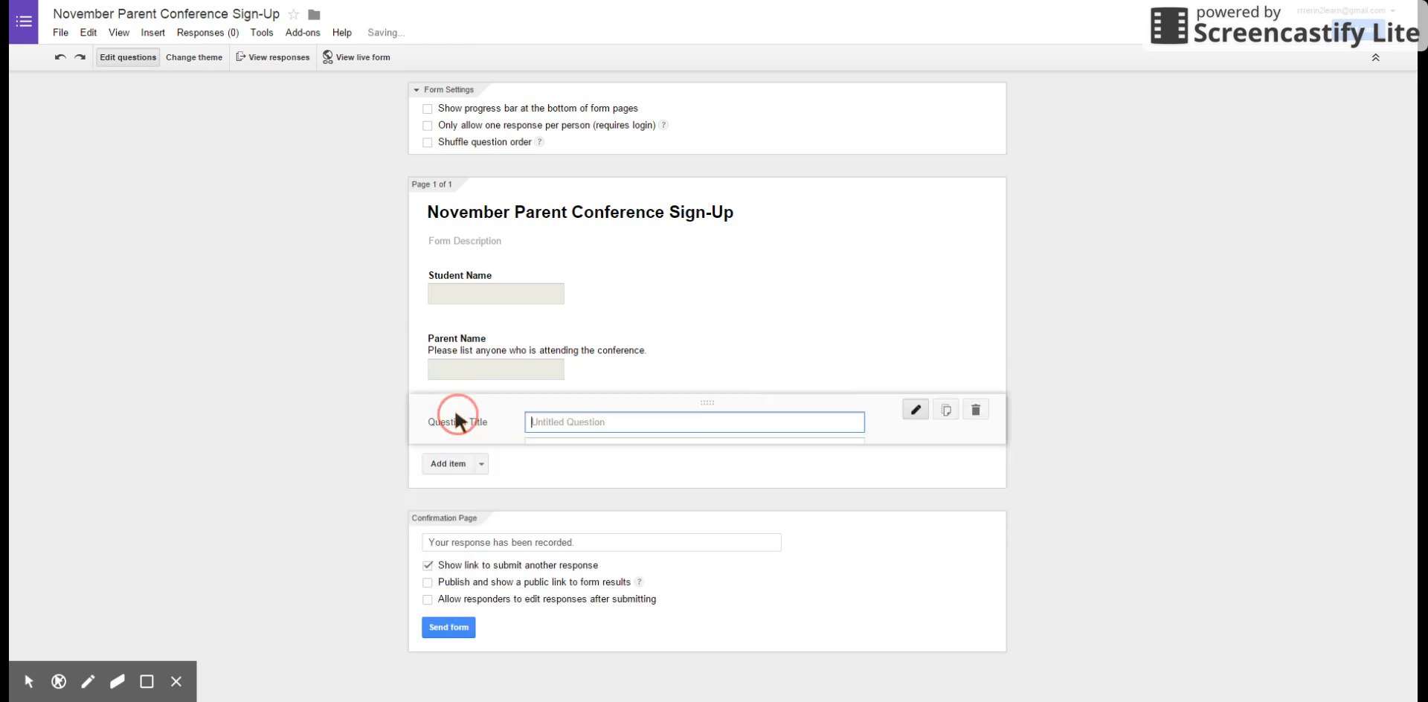
pyautogui.write('Email')
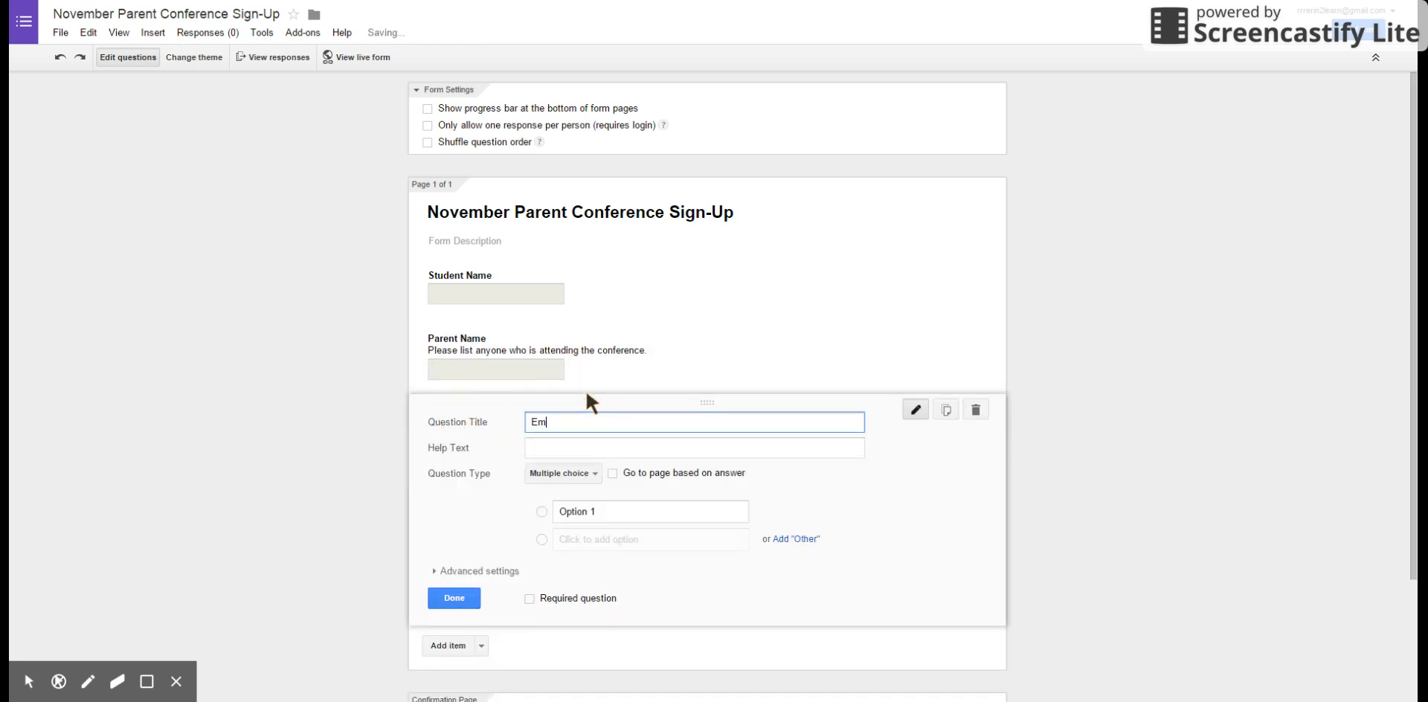
pyautogui.click(582, 447)
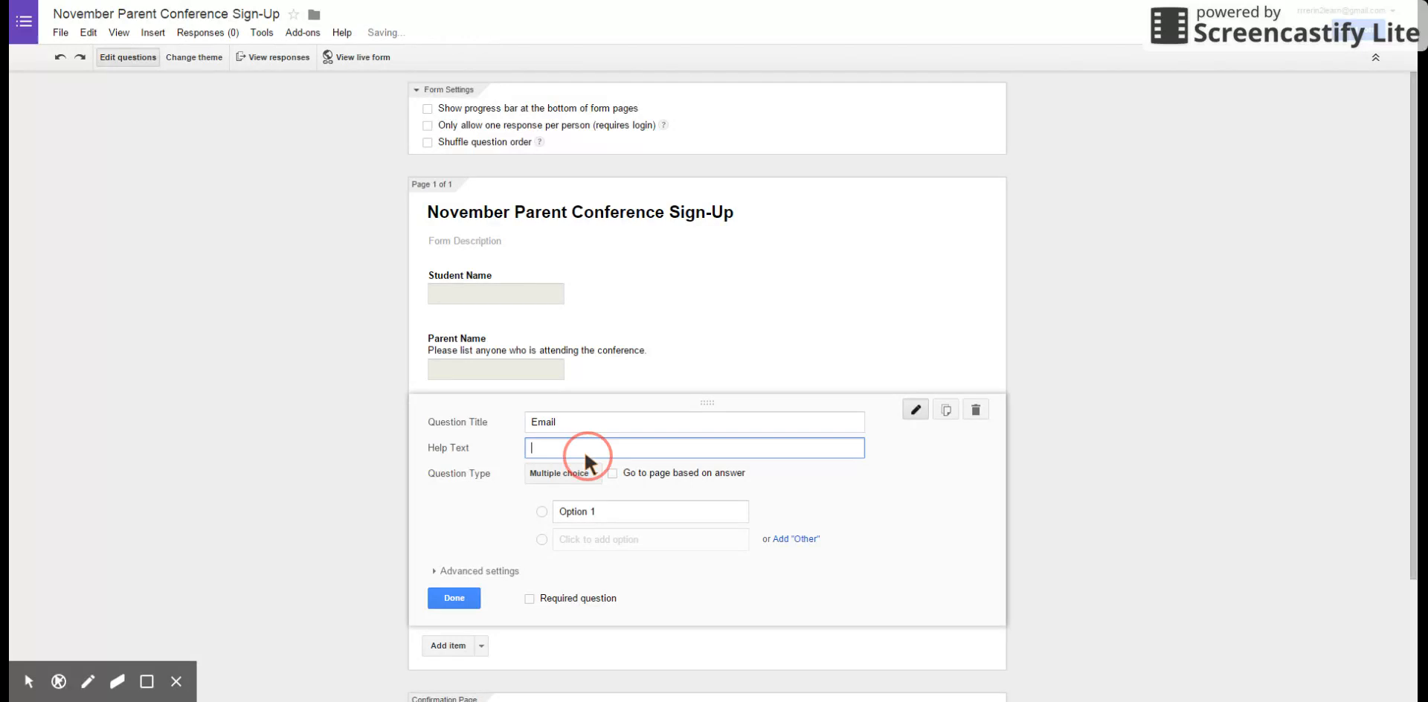
pyautogui.write('Please only list one email for a reminder.')
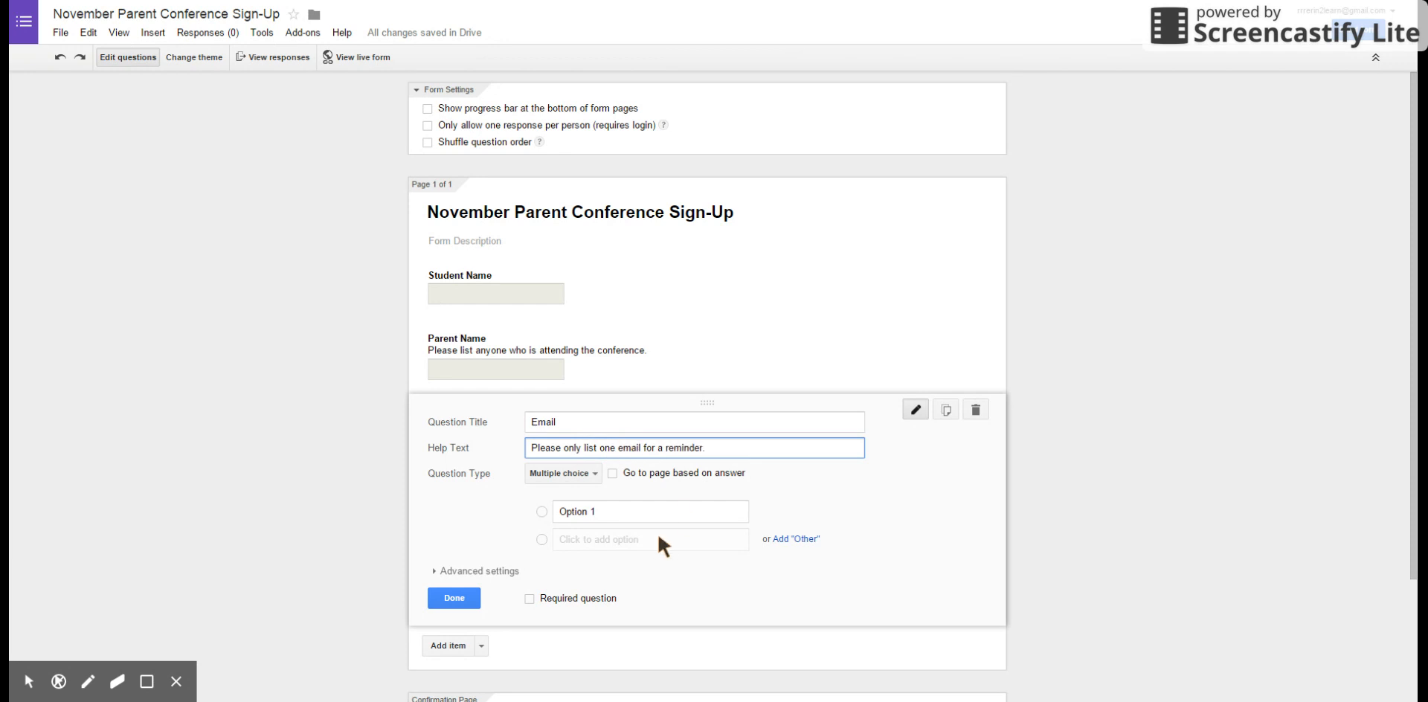
pyautogui.click(586, 472)
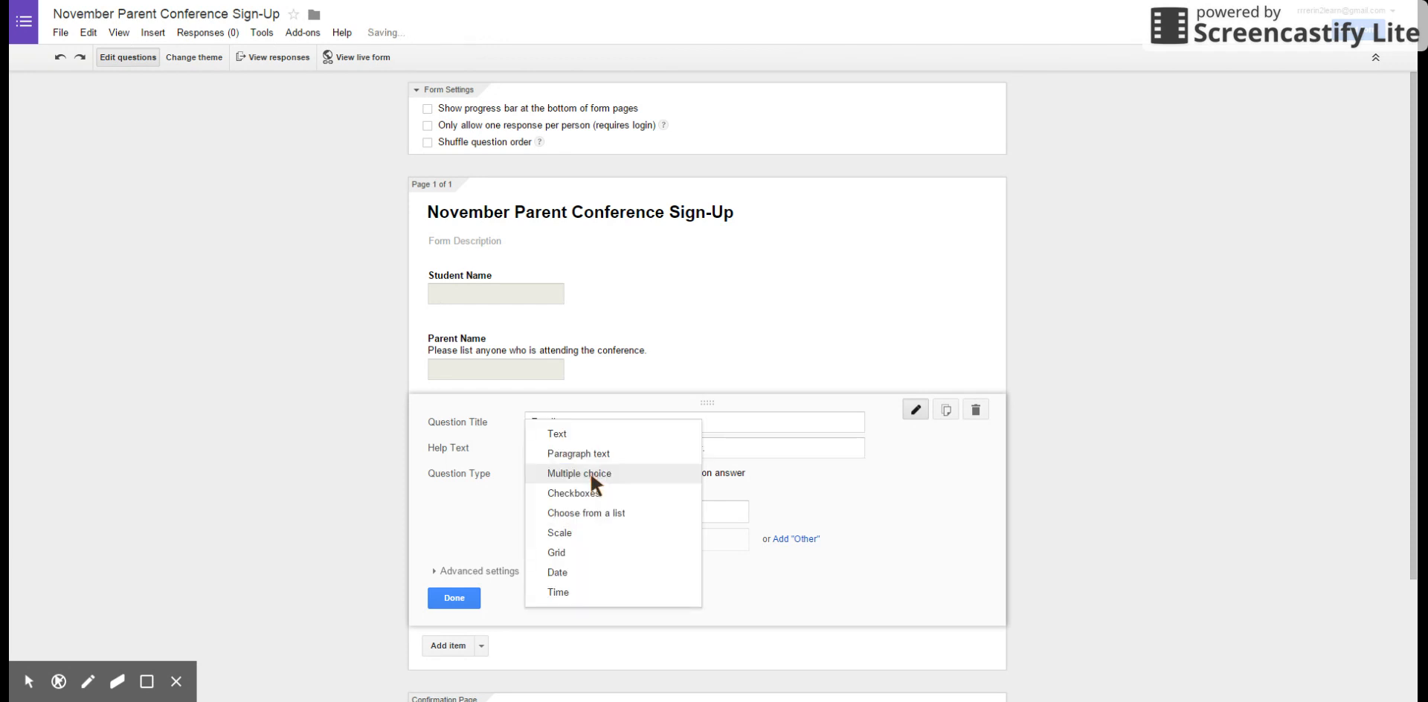
pyautogui.click(576, 435)
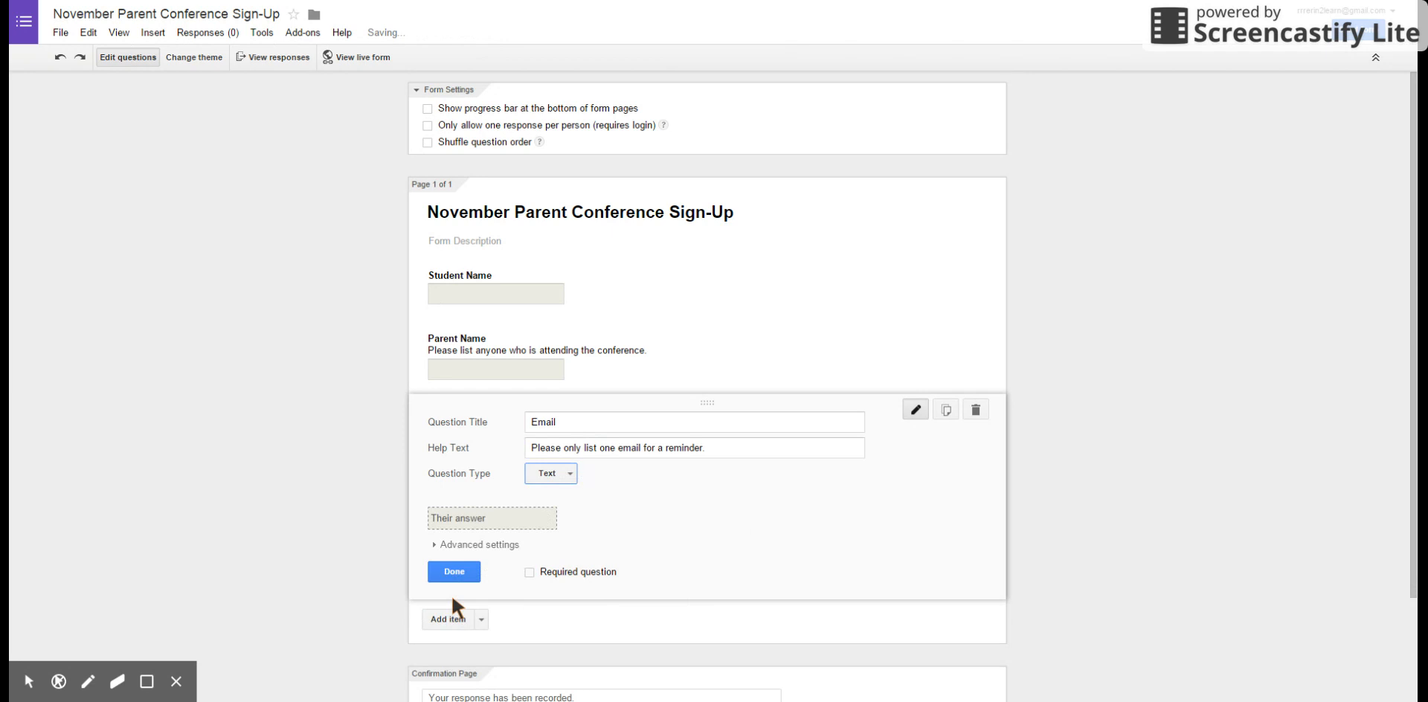
pyautogui.click(451, 596)
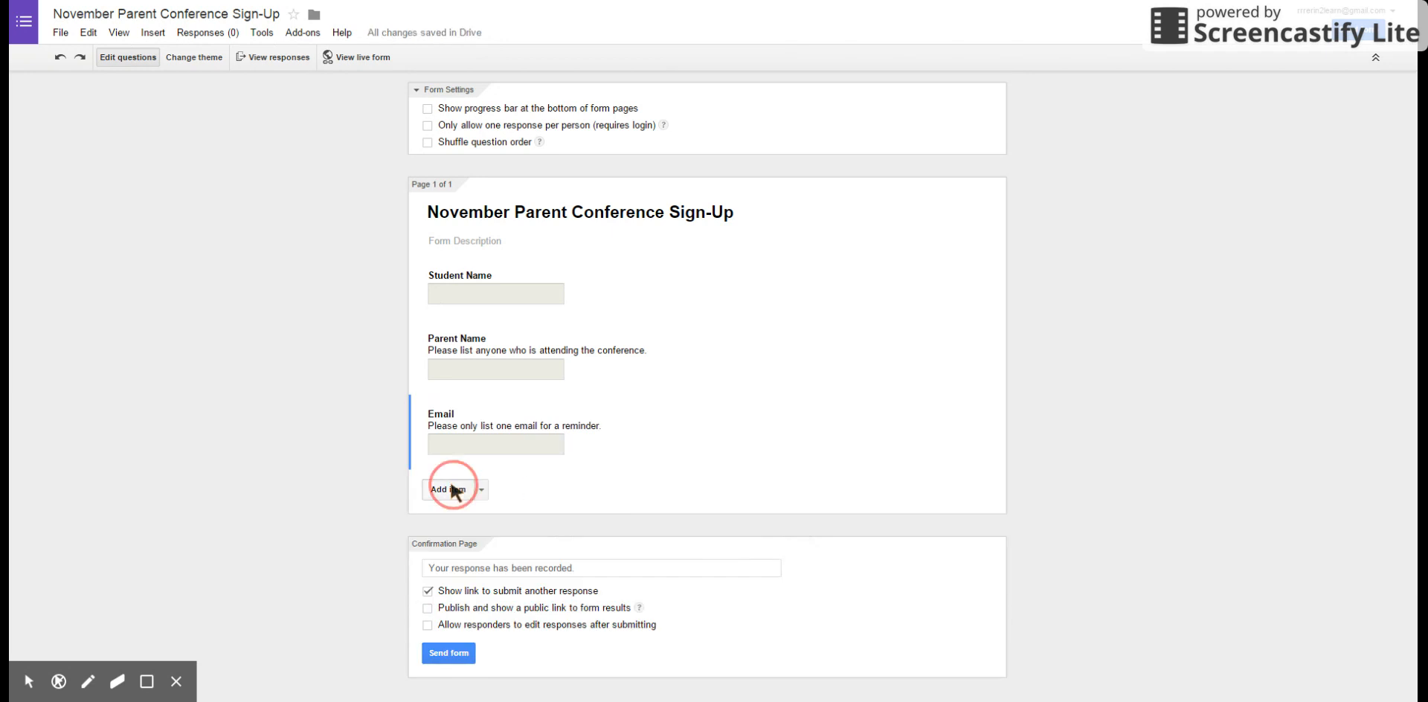
# Add a Checkboxes question titled "Choose a date and time."
pyautogui.click(450, 489)
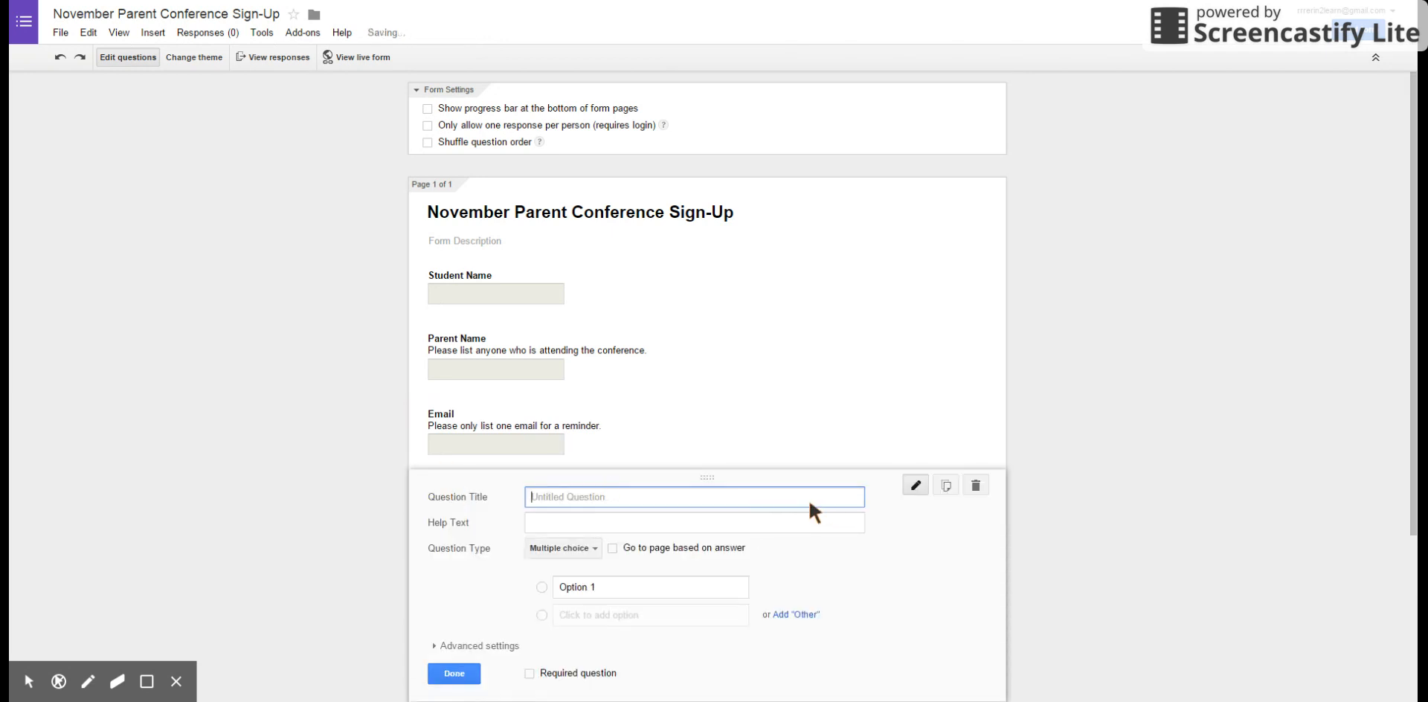
pyautogui.write('Choos')
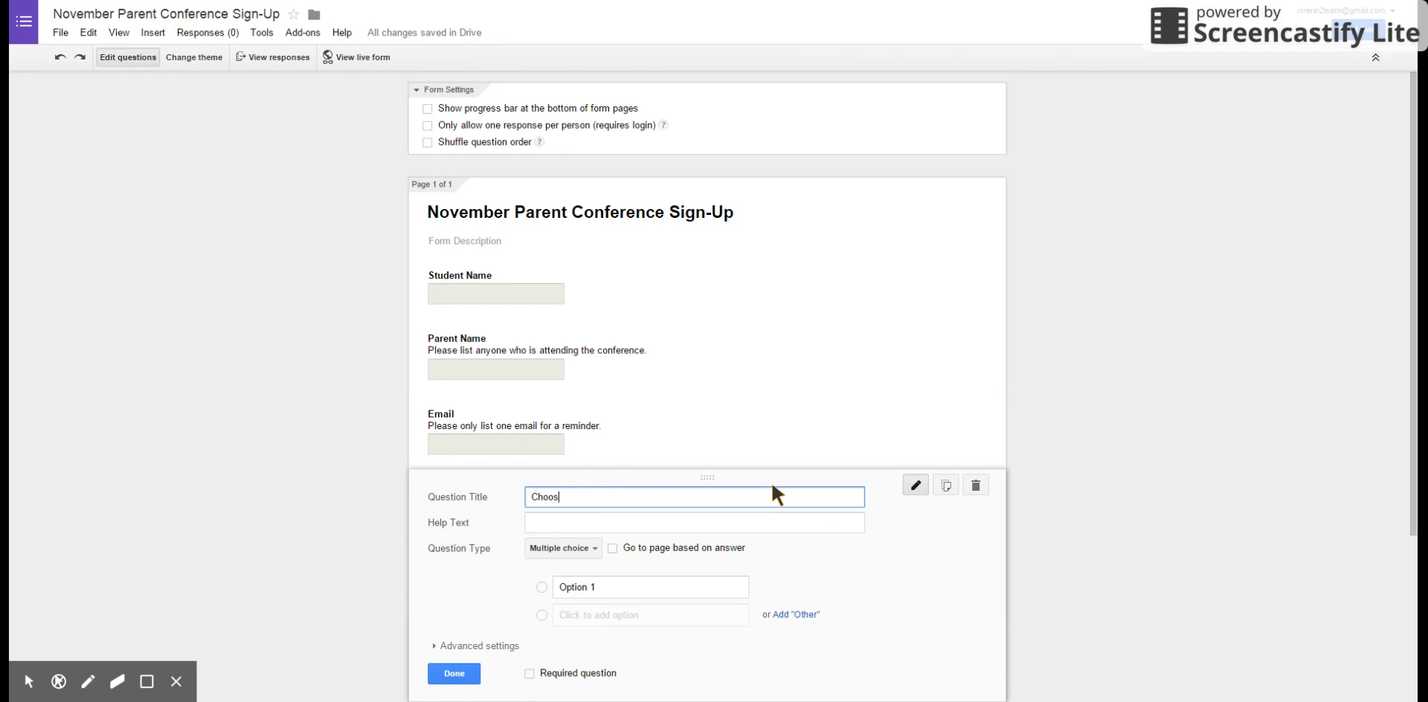
pyautogui.write('e a date and time.')
pyautogui.click(583, 548)
pyautogui.click(584, 568)
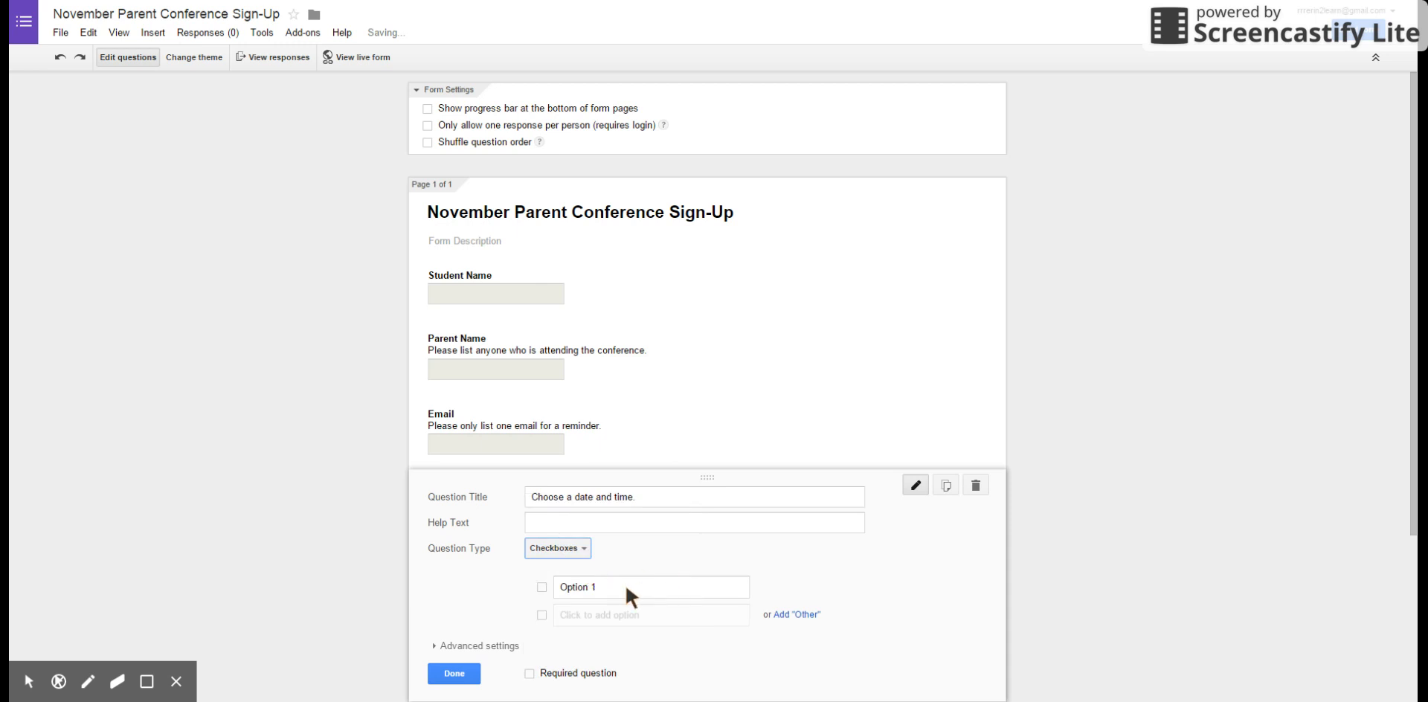
# Set the first checkbox option to "Tuesday, November 18 at 2:30"
pyautogui.click(626, 587)
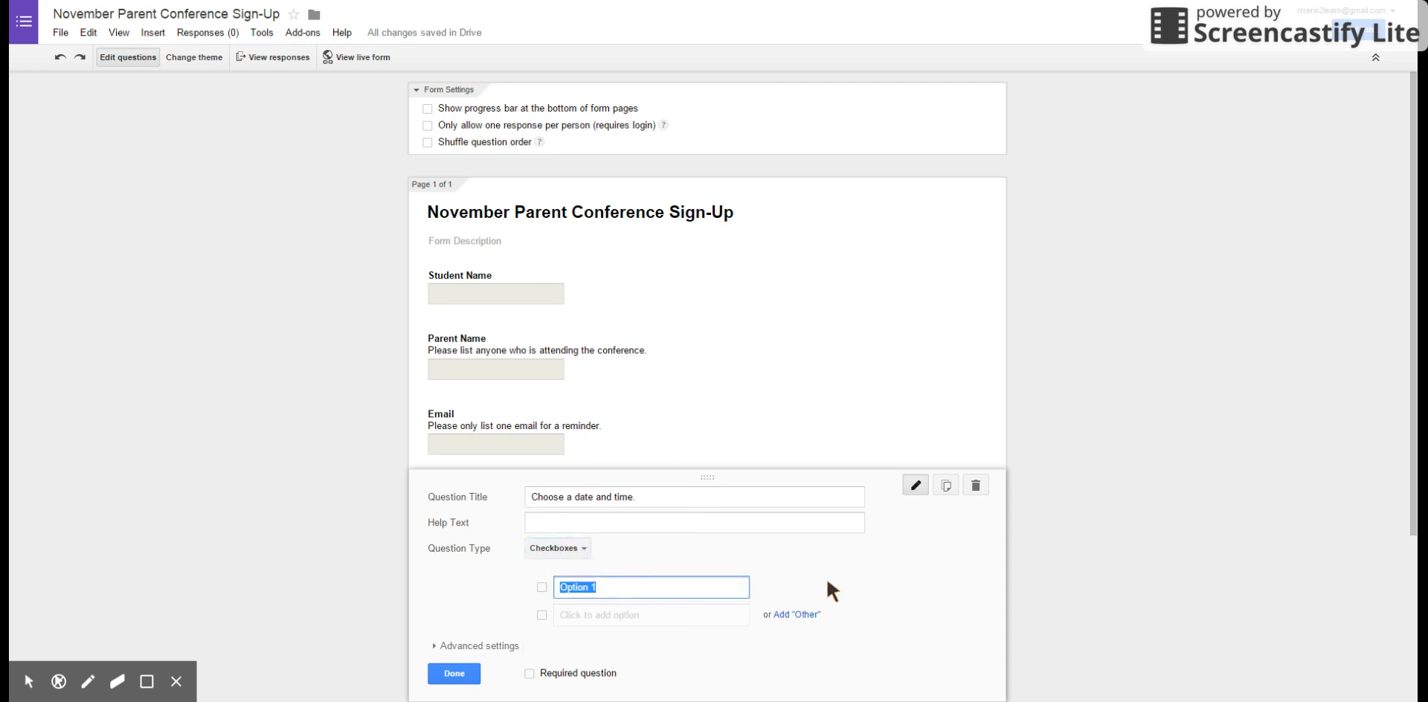
pyautogui.write('Novembe')
pyautogui.press('BackSpace')
pyautogui.press('BackSpace')
pyautogui.write('ber')
pyautogui.write('18')
pyautogui.write(' at')
pyautogui.write('Tuesday')
pyautogui.write(',')
# Copy the first option's text into three additional checkbox options
pyautogui.moveTo(631, 591); pyautogui.dragTo(561, 590)
pyautogui.hotkey('ctrl', 'c')
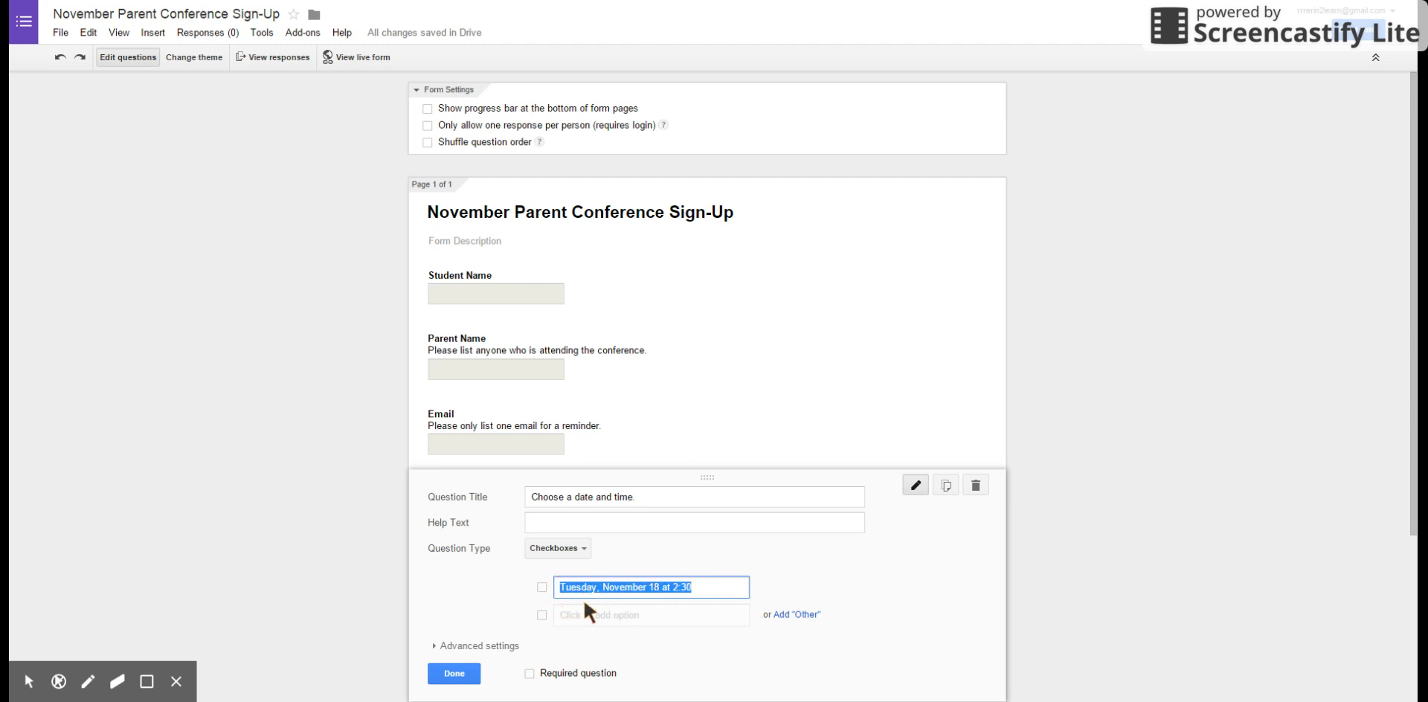
pyautogui.click(620, 615)
pyautogui.hotkey('ctrl', 'v')
pyautogui.click(614, 642)
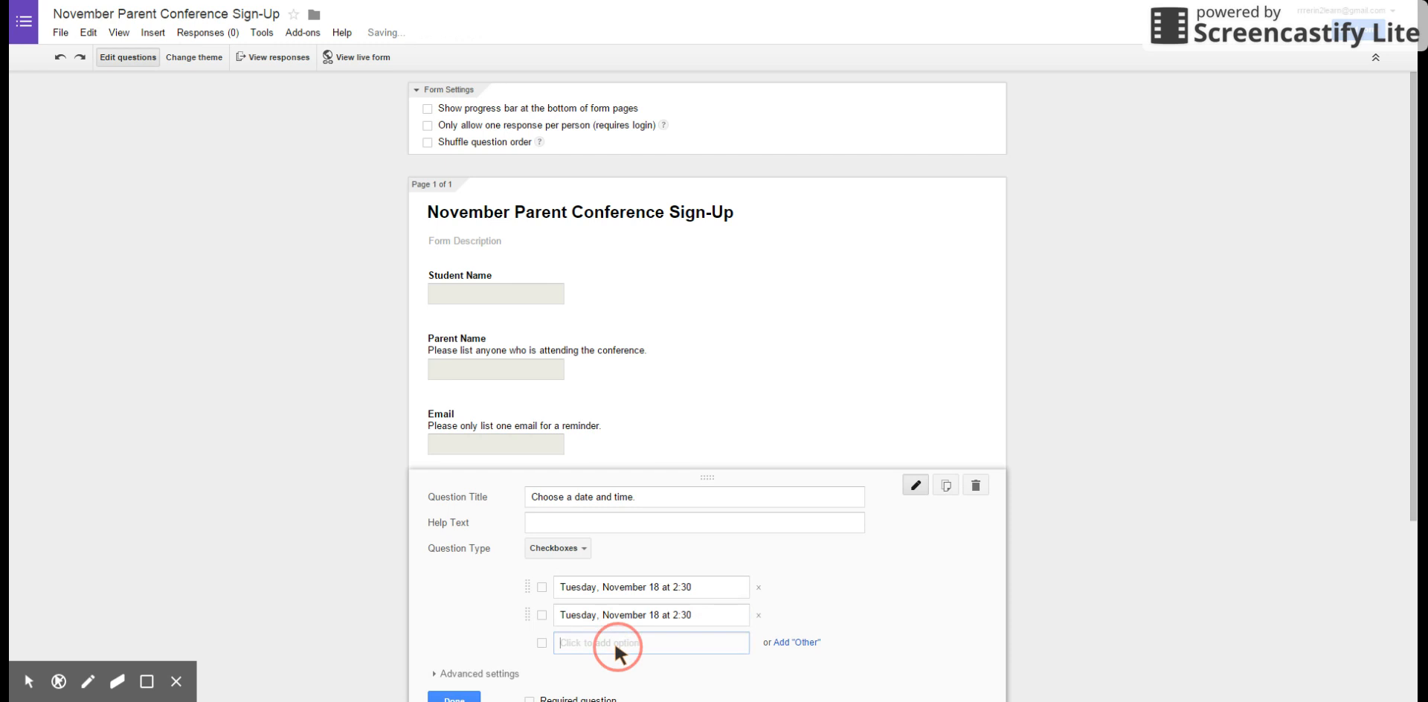
pyautogui.hotkey('ctrl', 'v')
pyautogui.click(615, 670)
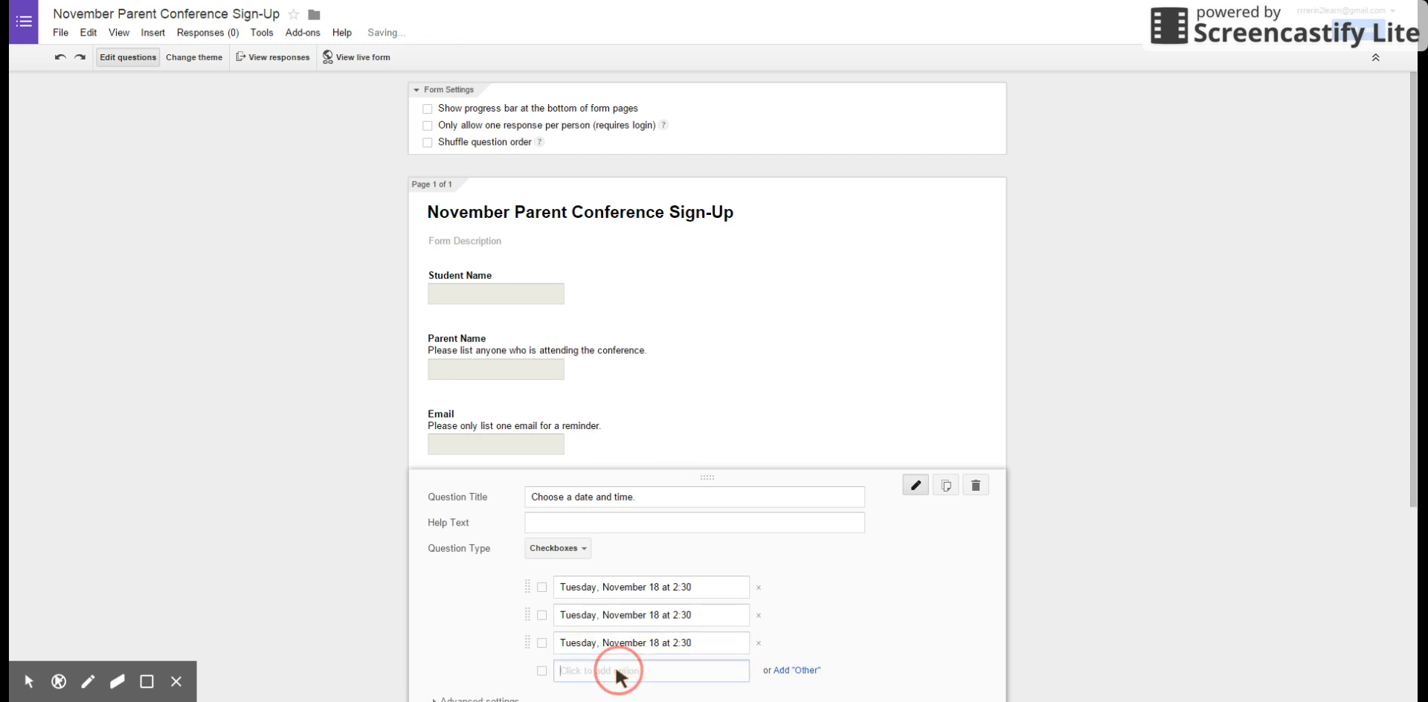
pyautogui.hotkey('ctrl', 'v')
# Change the time in the second option to 3:00 and in the third option to 3:30
pyautogui.click(701, 615)
pyautogui.hotkey('ctrl', 'a')
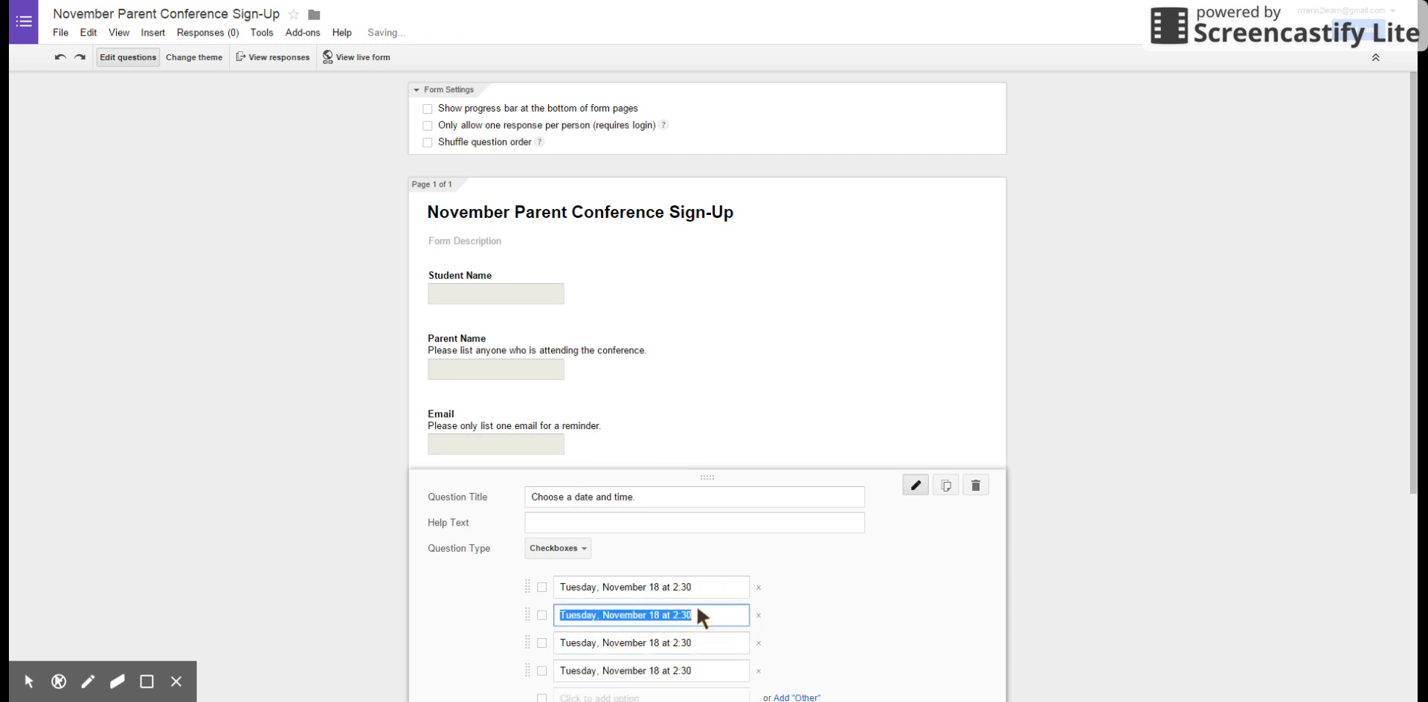
pyautogui.click(698, 611)
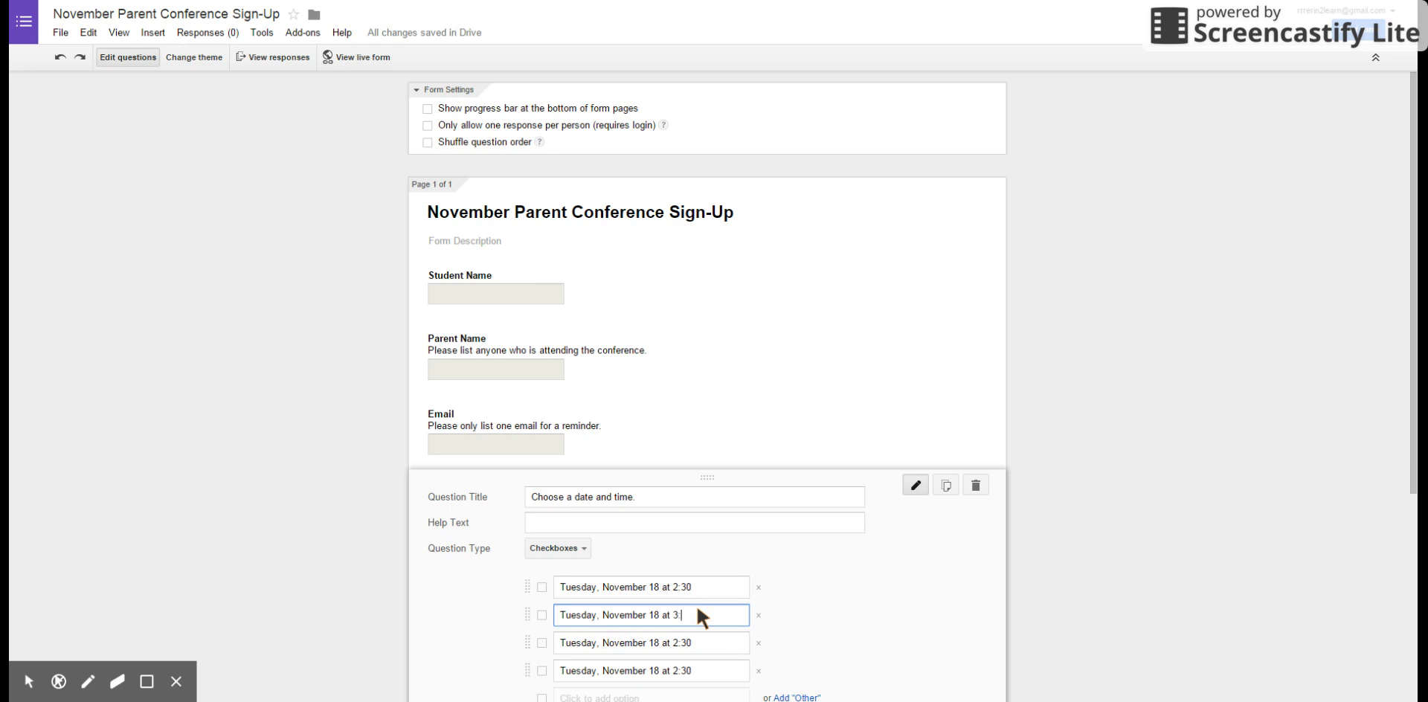
pyautogui.click(695, 635)
pyautogui.hotkey('ctrl', 'a')
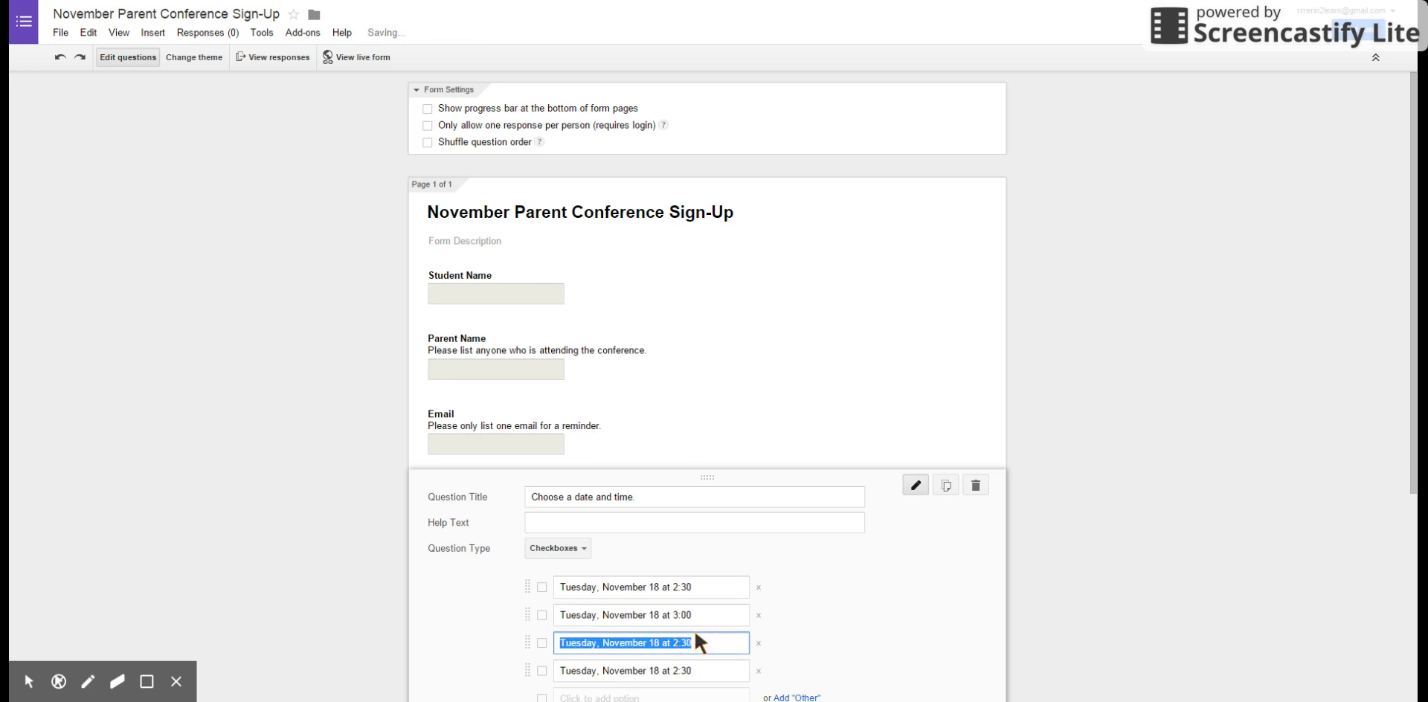
pyautogui.click(695, 634)
pyautogui.press('BackSpace')
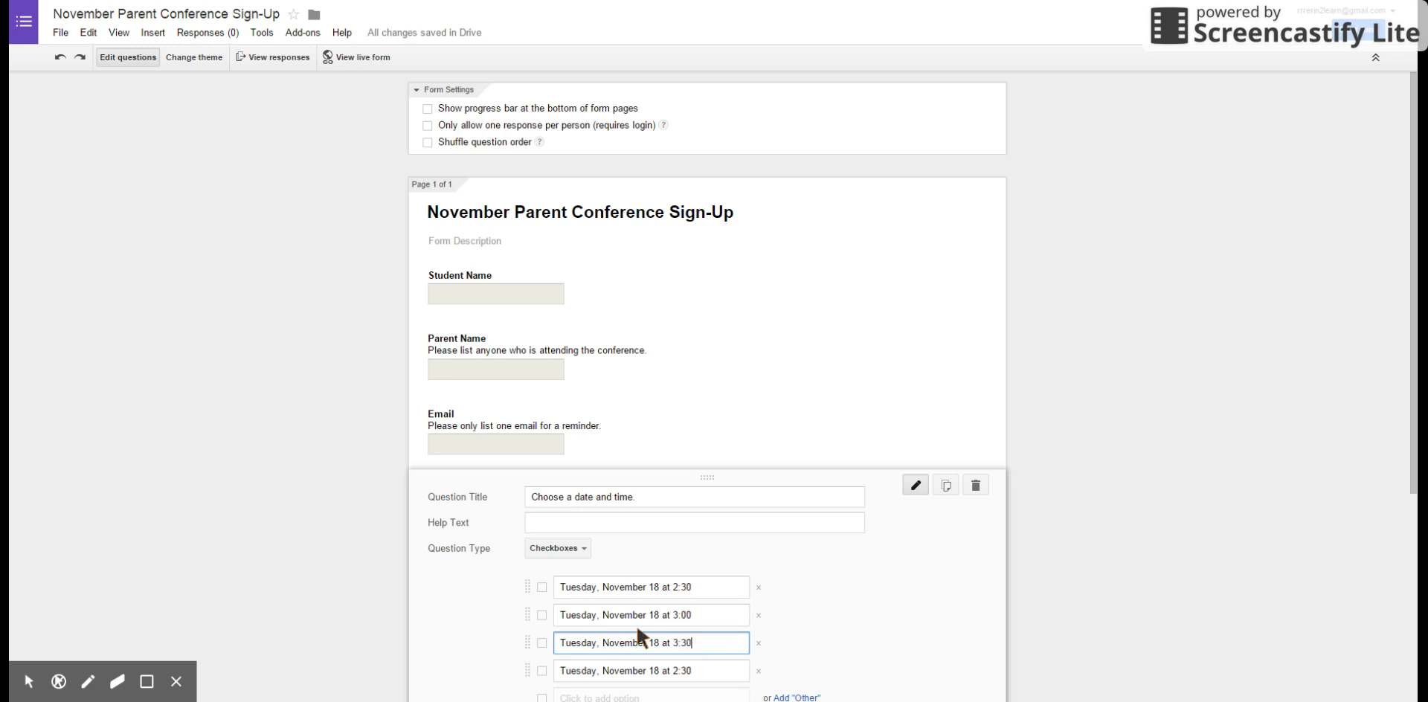
# Change the time in the fourth option to 4:00 and finish editing the date and time question
pyautogui.click(696, 671)
pyautogui.hotkey('ctrl', 'a')
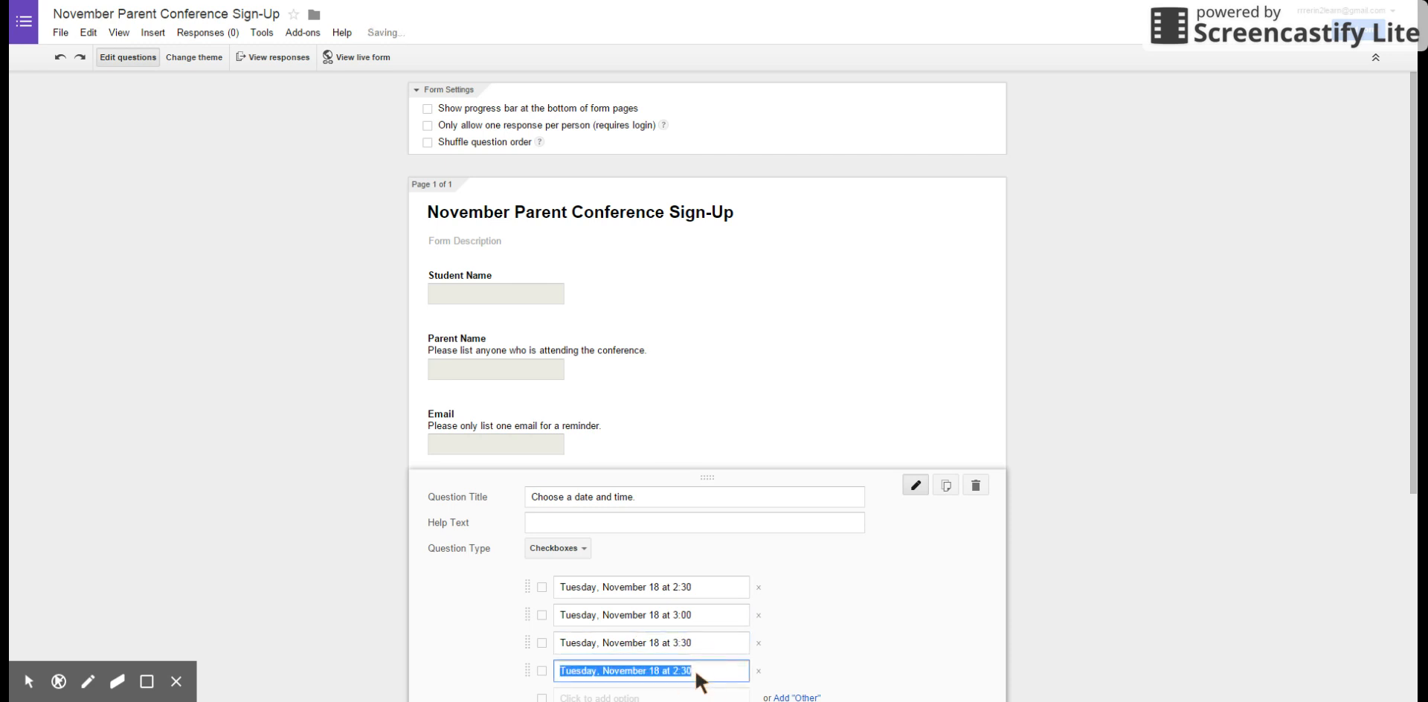
pyautogui.click(696, 672)
pyautogui.press('BackSpace')
pyautogui.press('BackSpace')
pyautogui.press('BackSpace')
pyautogui.press('BackSpace')
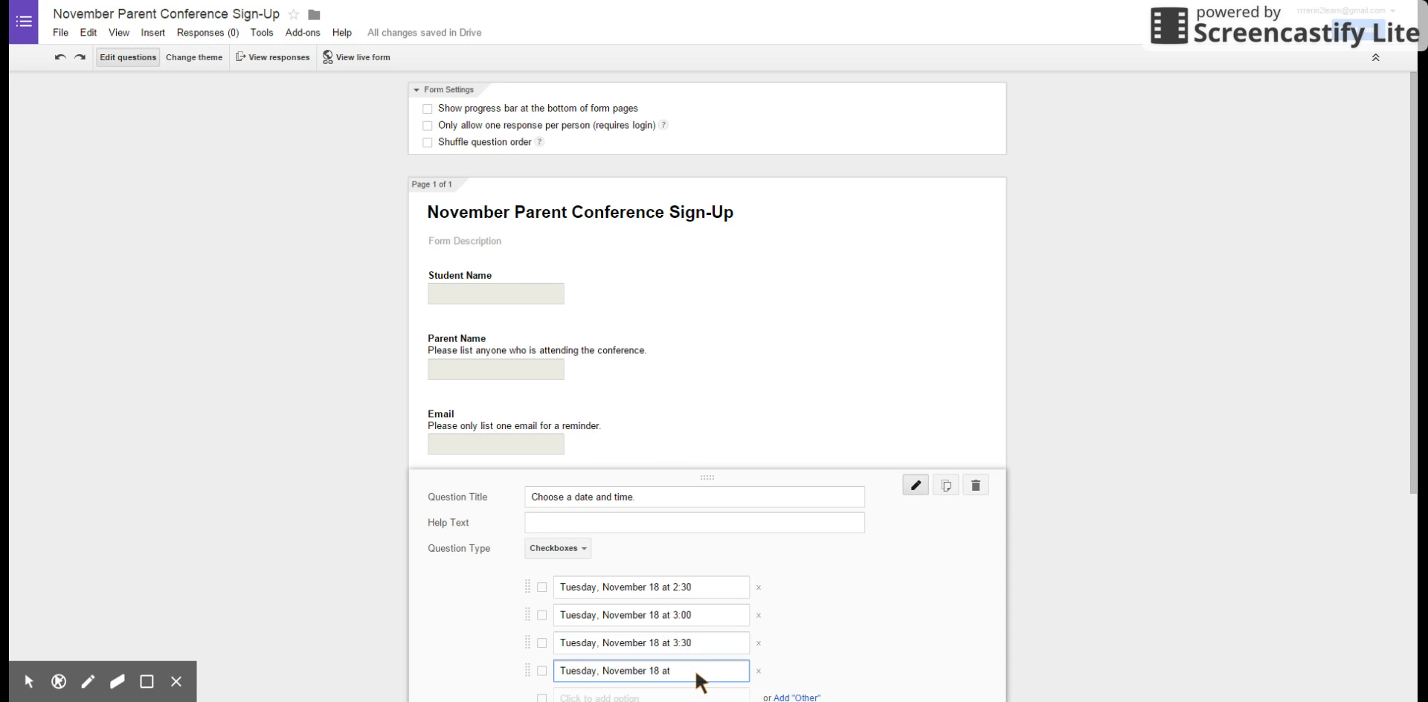
pyautogui.write('4:00')
pyautogui.scroll(-1, 848, 547)
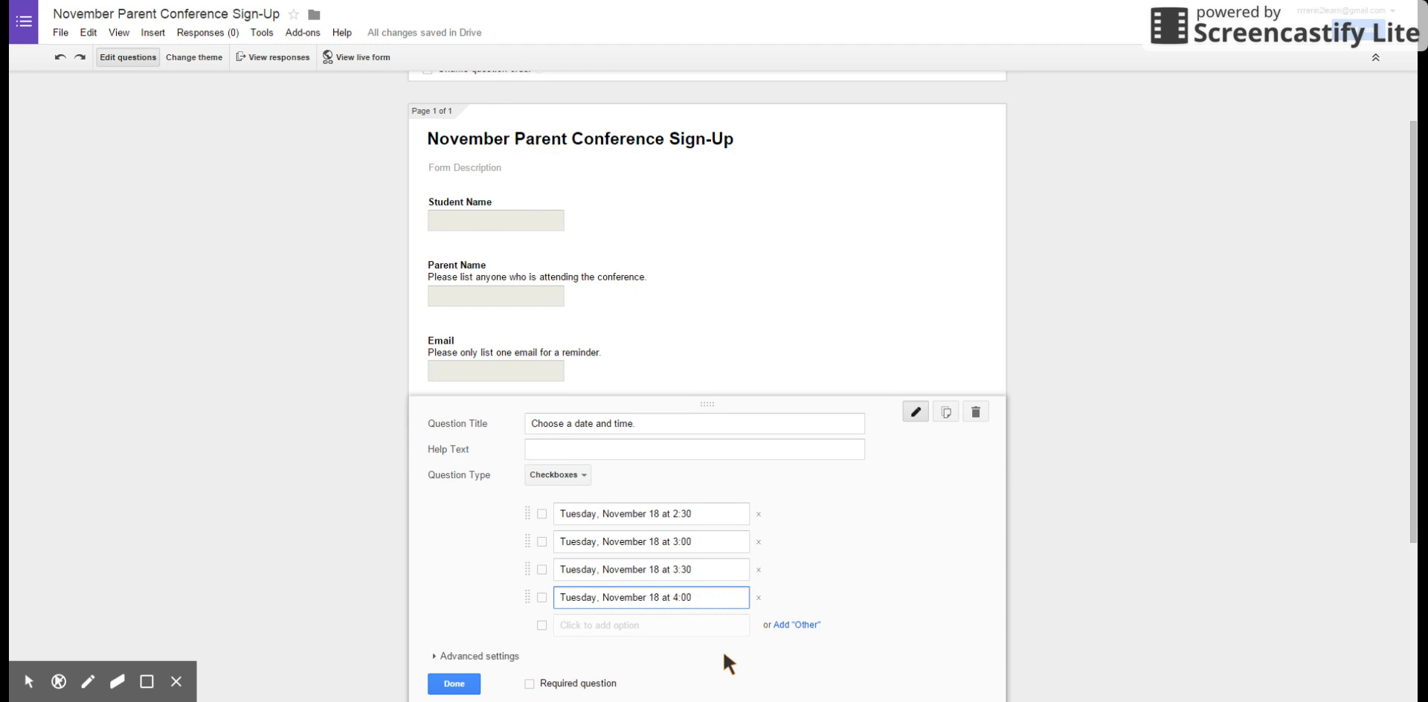
pyautogui.click(454, 683)
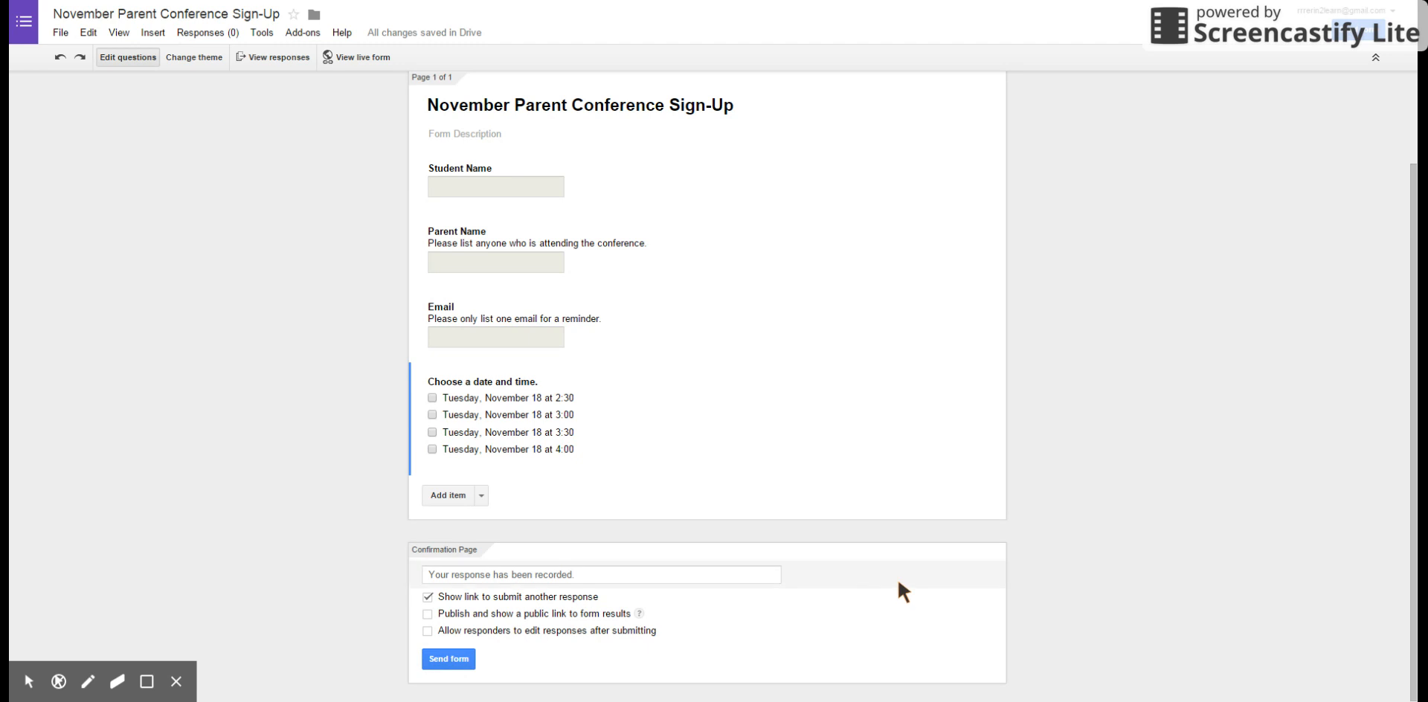
# Turn off the confirmation page's link to submit another response
pyautogui.scroll(3, 897, 577)
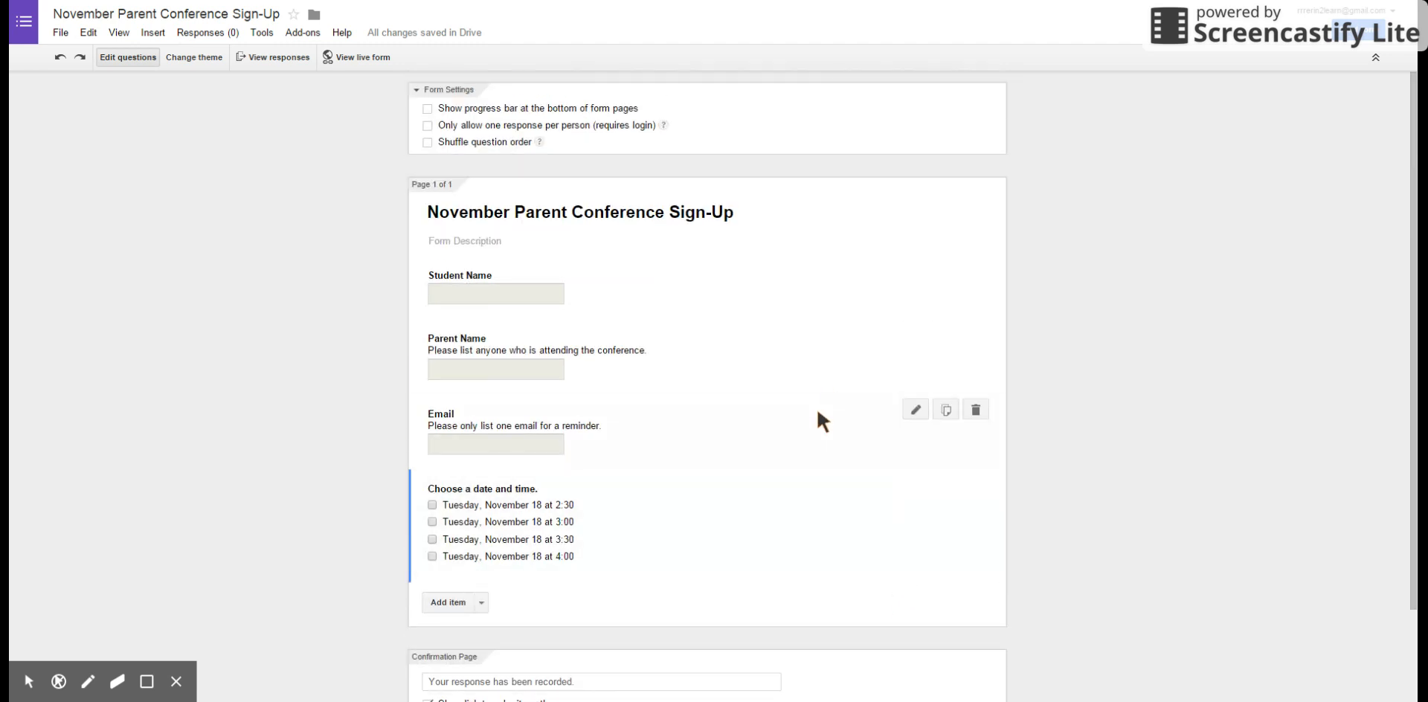
pyautogui.scroll(-2, 815, 406)
pyautogui.click(428, 595)
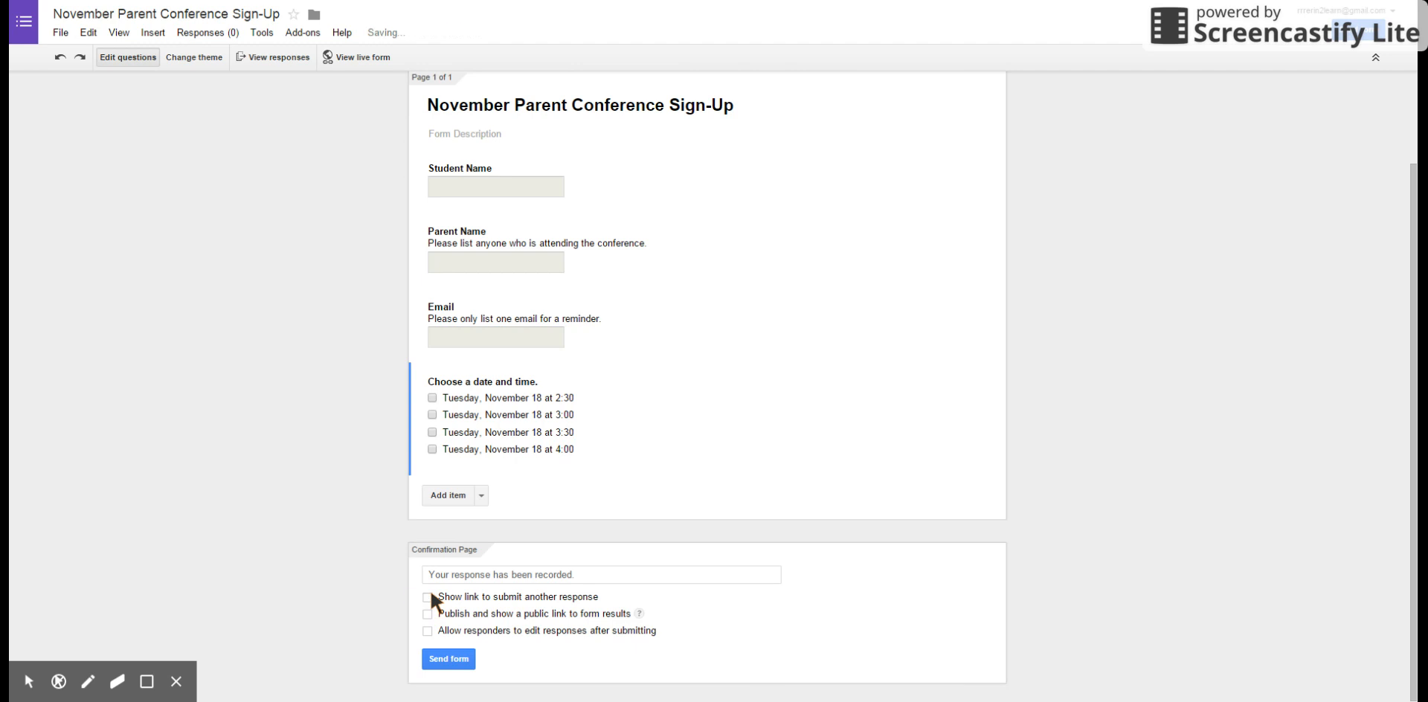
pyautogui.scroll(2, 669, 592)
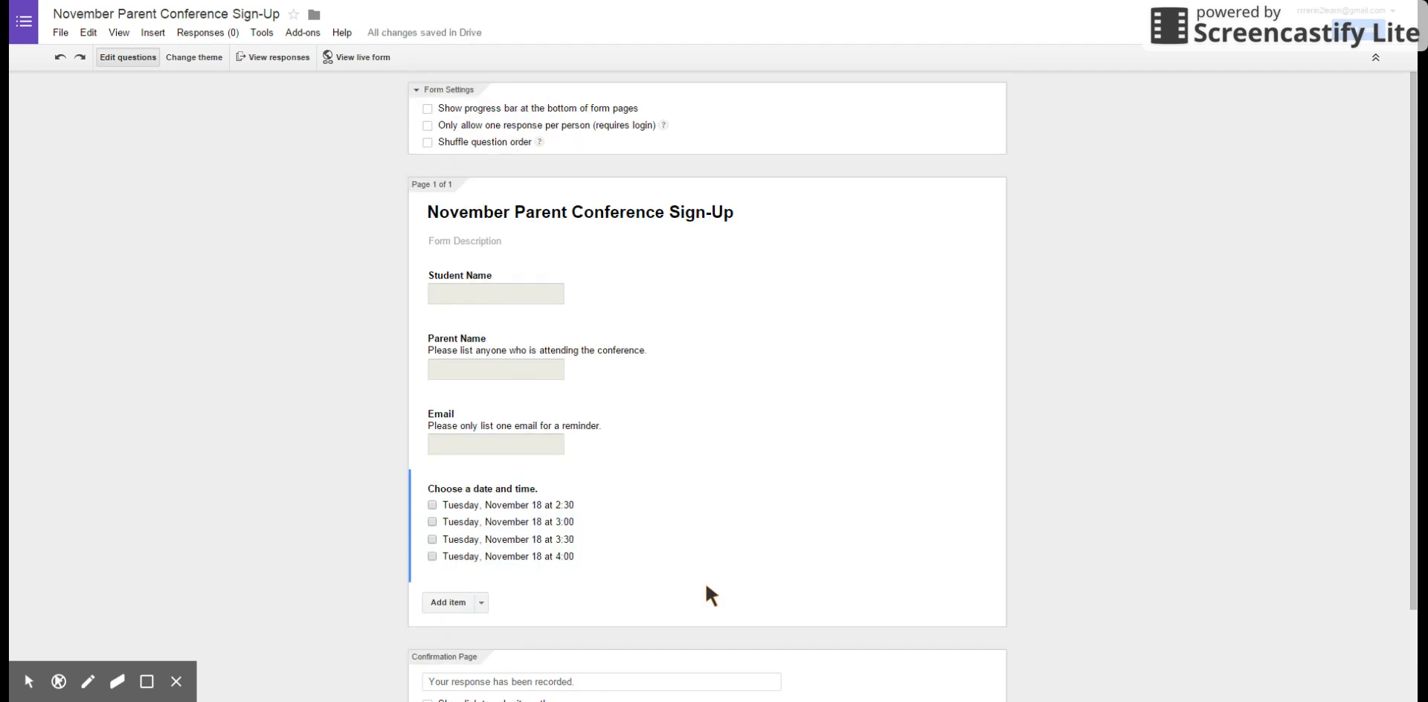